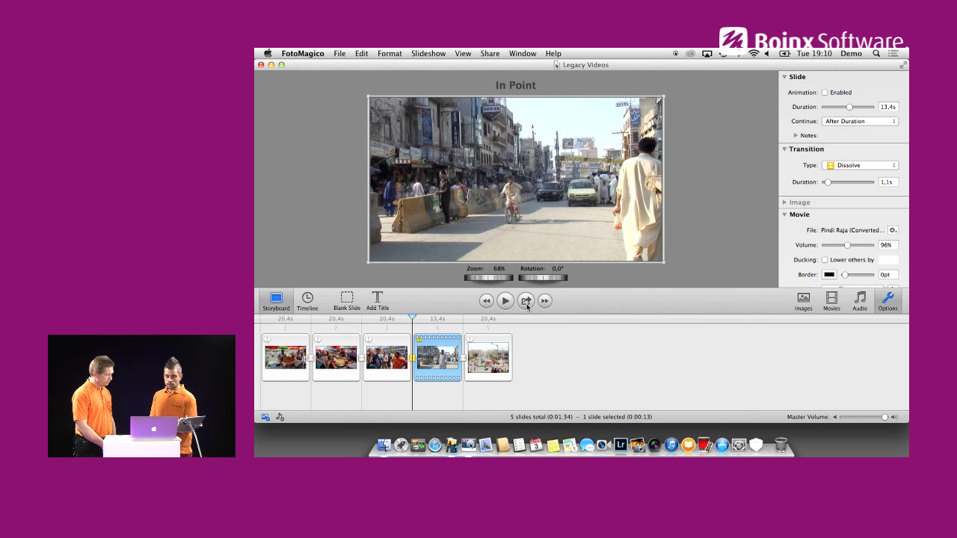
Save the Legacy Videos slideshow together with its uncopied media files and quit the application
key("super+q")
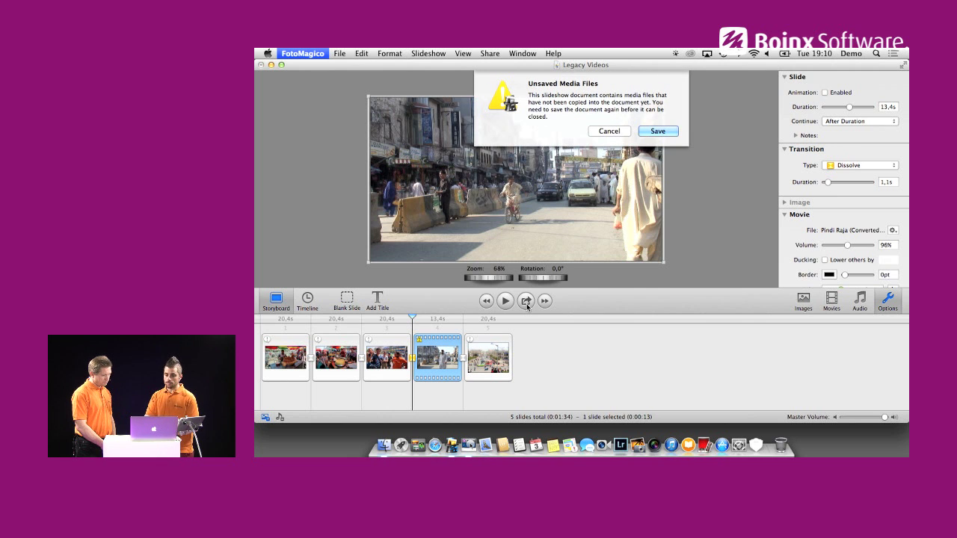
left_click(652, 130)
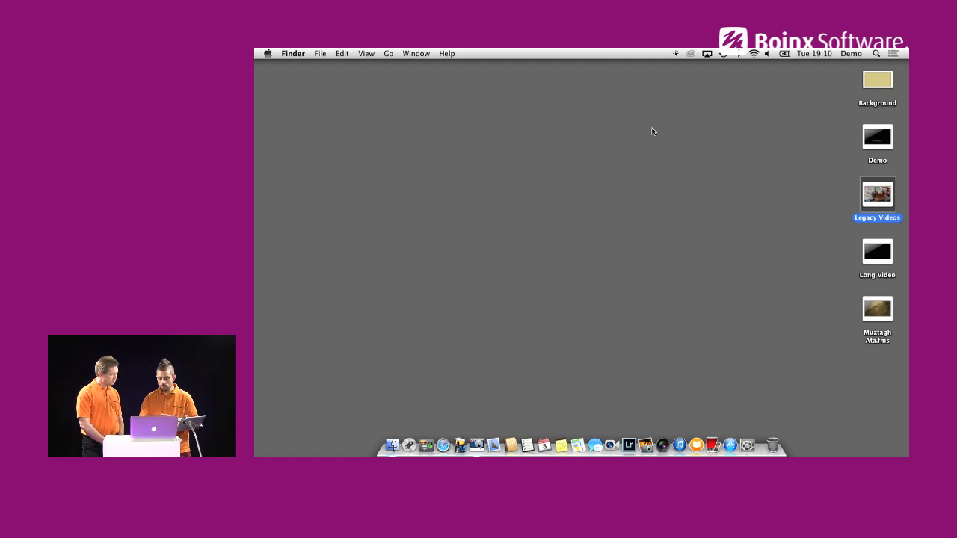
Switch to Finder and browse to the Legacy folder inside the Movies folder
left_click(397, 446)
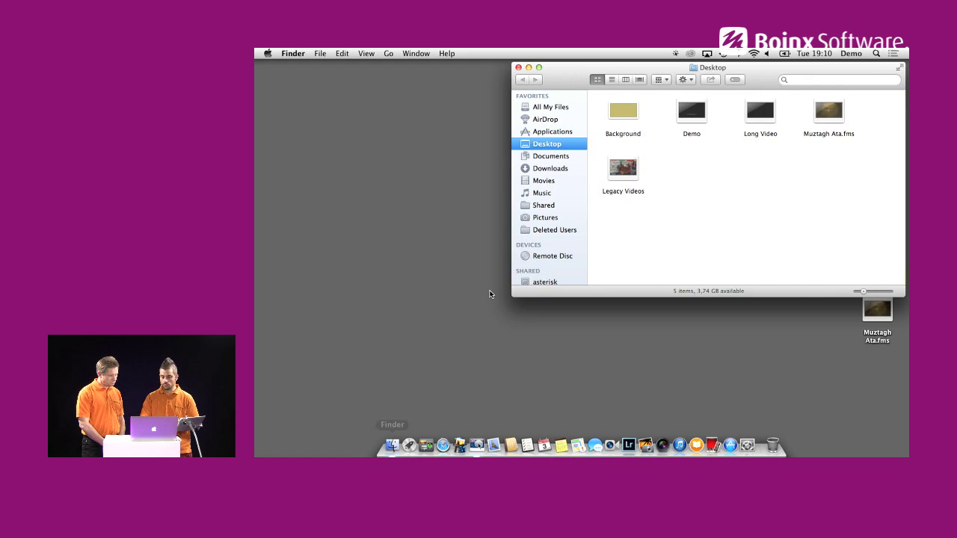
left_click(545, 180)
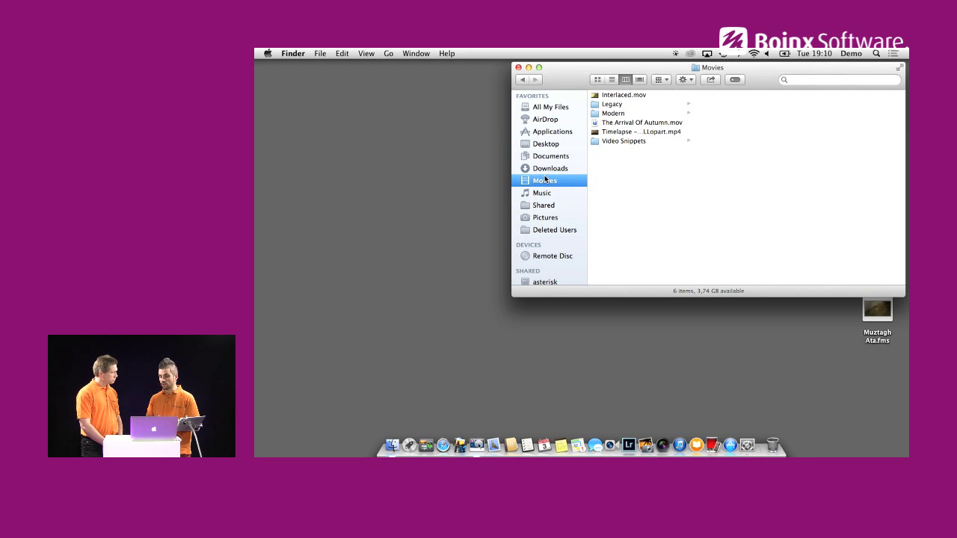
left_click(624, 113)
left_click(613, 104)
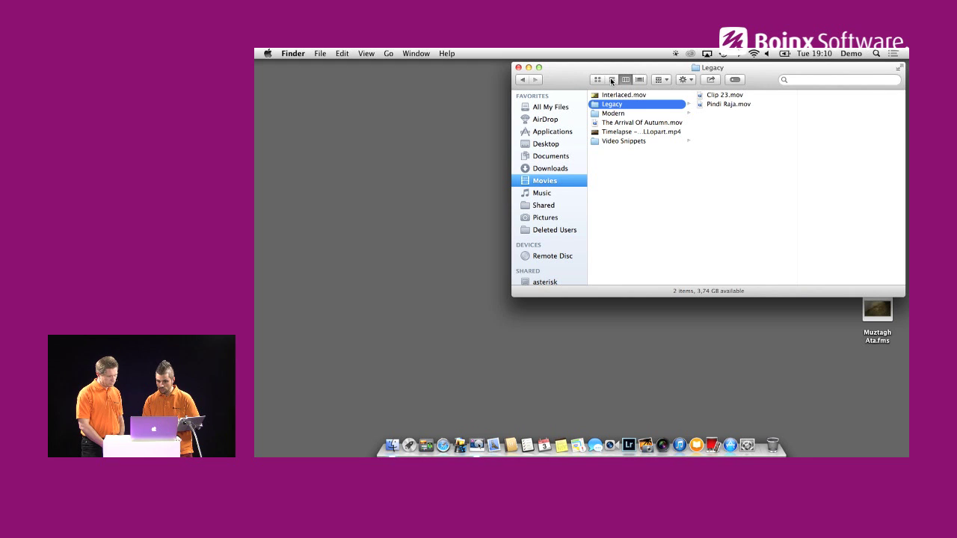
left_click_drag(588, 67, 560, 84)
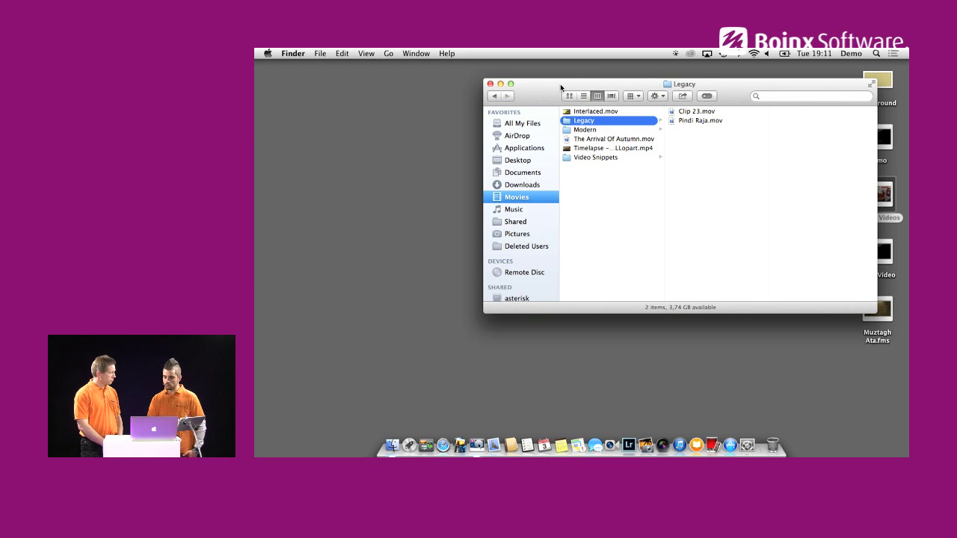
Open the legacy movie Pindi Raja.mov in QuickTime Player to convert it, and play the converted version
left_click(692, 120)
double_click(691, 120)
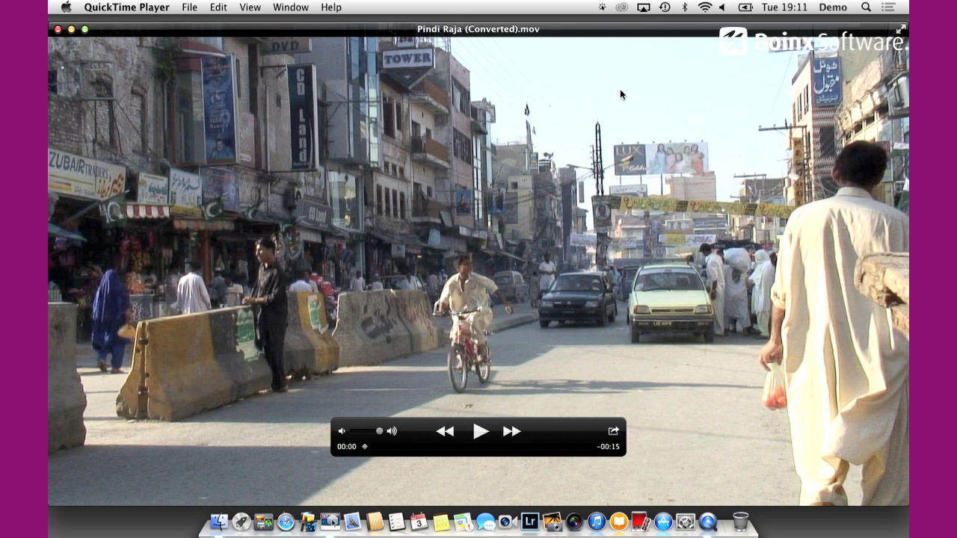
key("space")
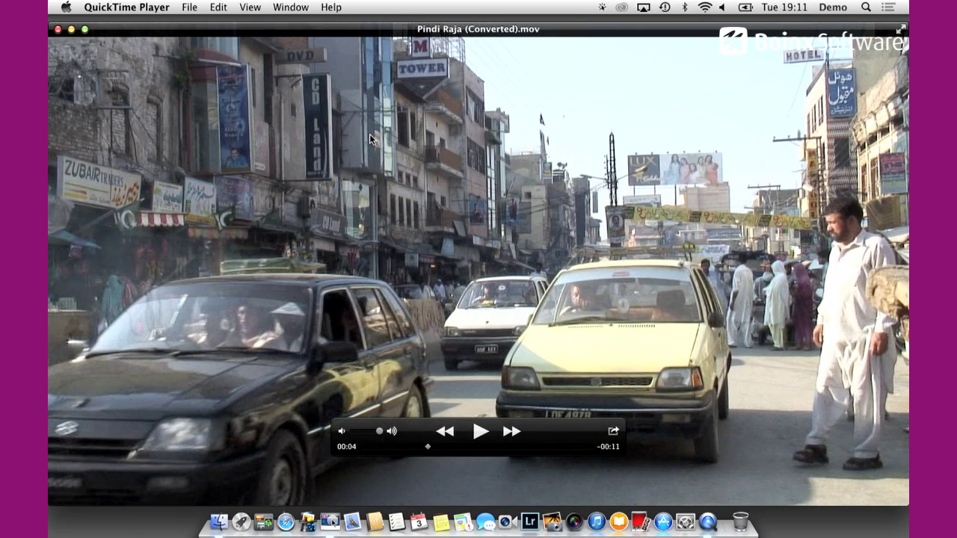
Save the converted movie as "Pindi Raja (Converted)" in the Movies folder, close it and quit QuickTime Player
left_click(189, 6)
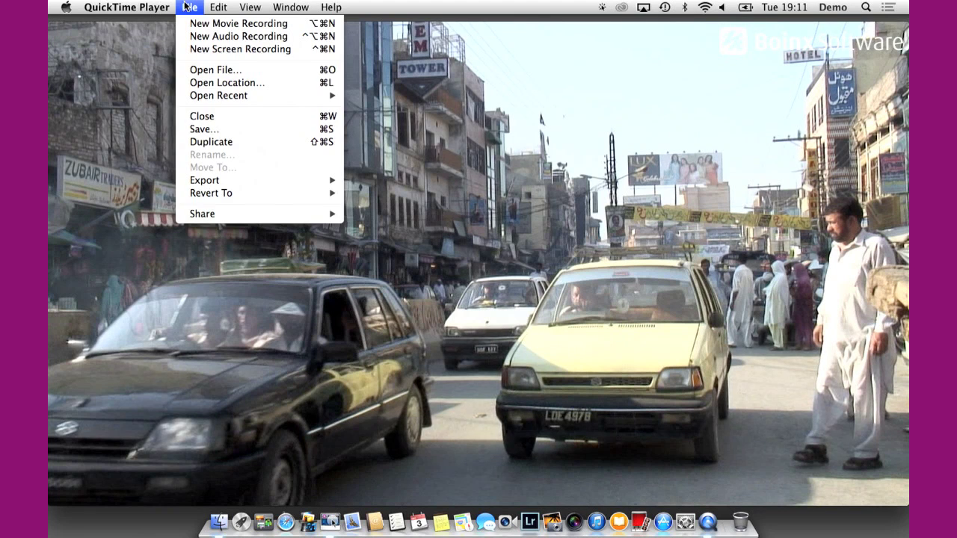
left_click(236, 126)
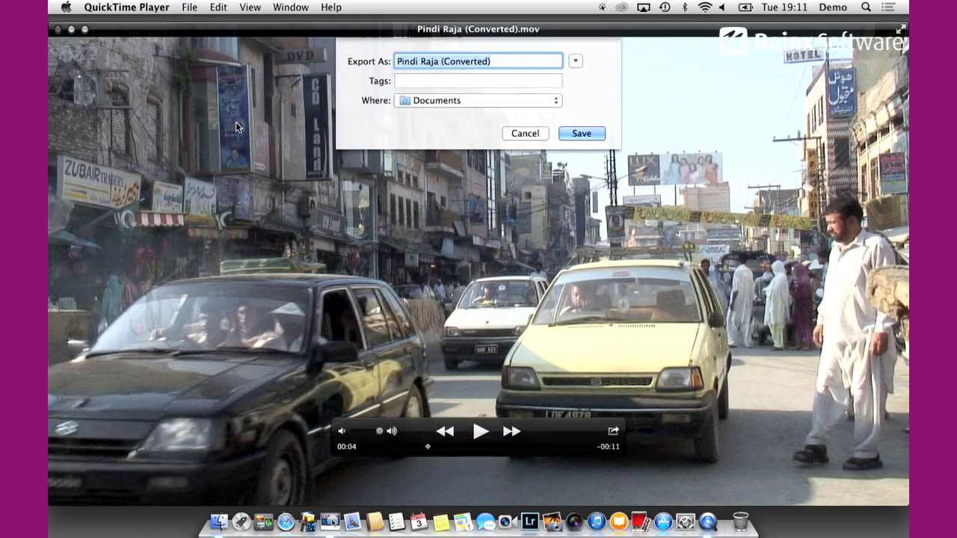
left_click(575, 61)
left_click(284, 210)
key("Return")
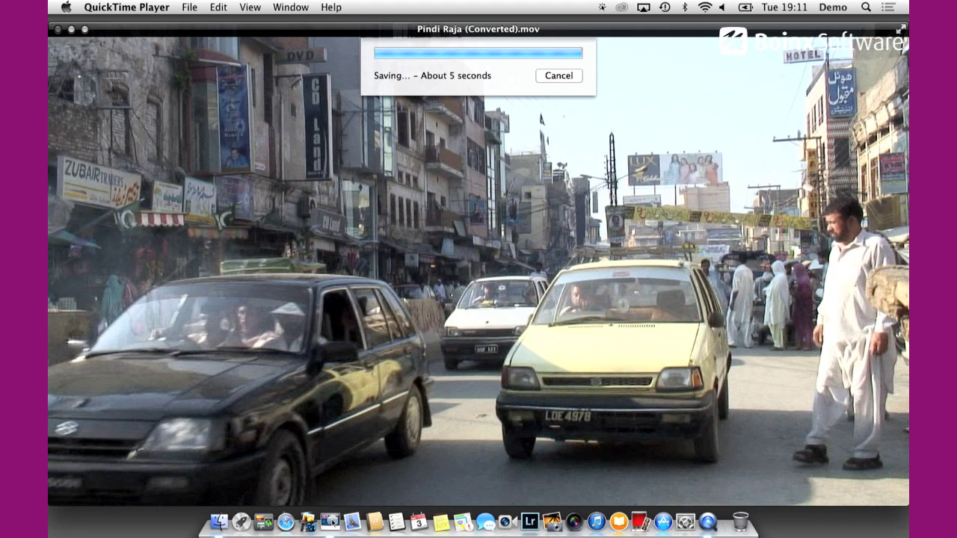
left_click(58, 28)
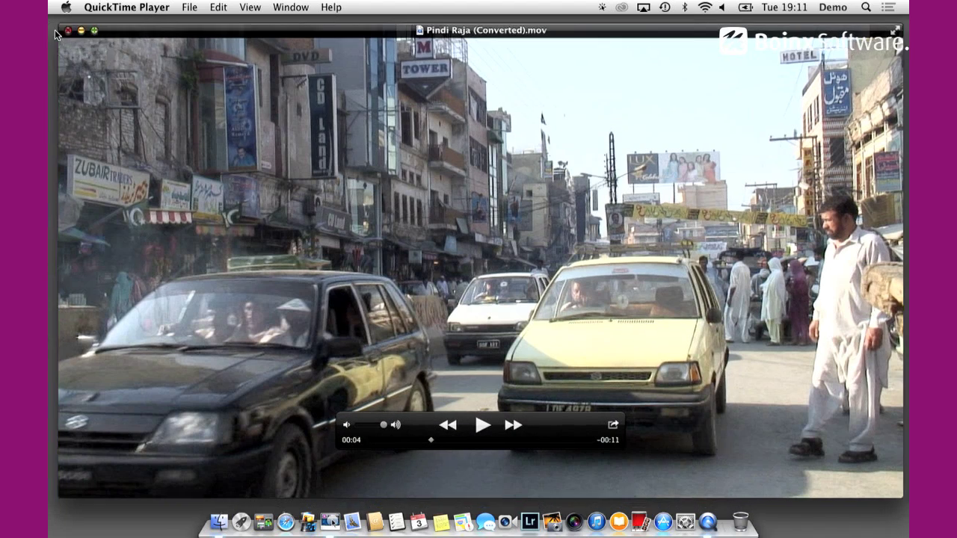
key("super+q")
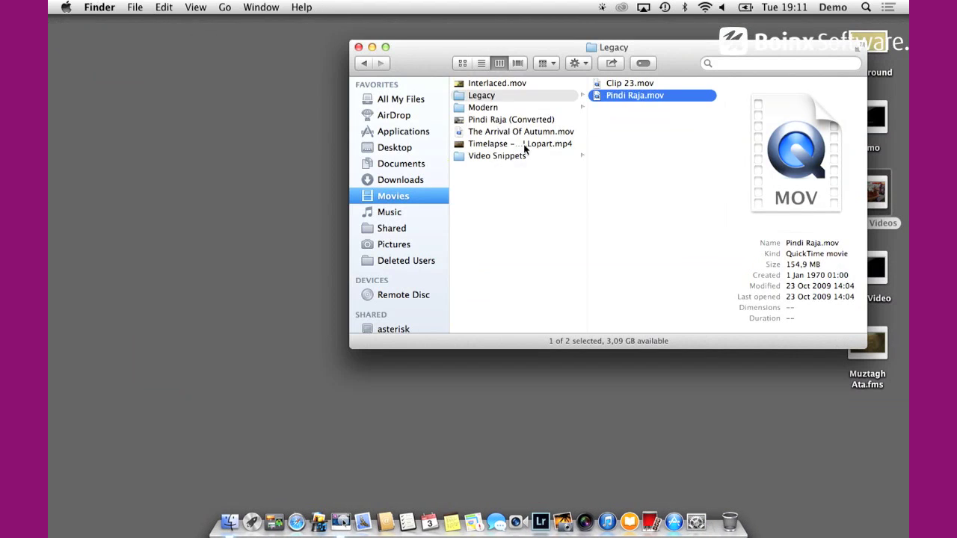
Check the details of the Pindi Raja (Converted) file in Finder and view Interlaced.mov in QuickTime Player
left_click(511, 121)
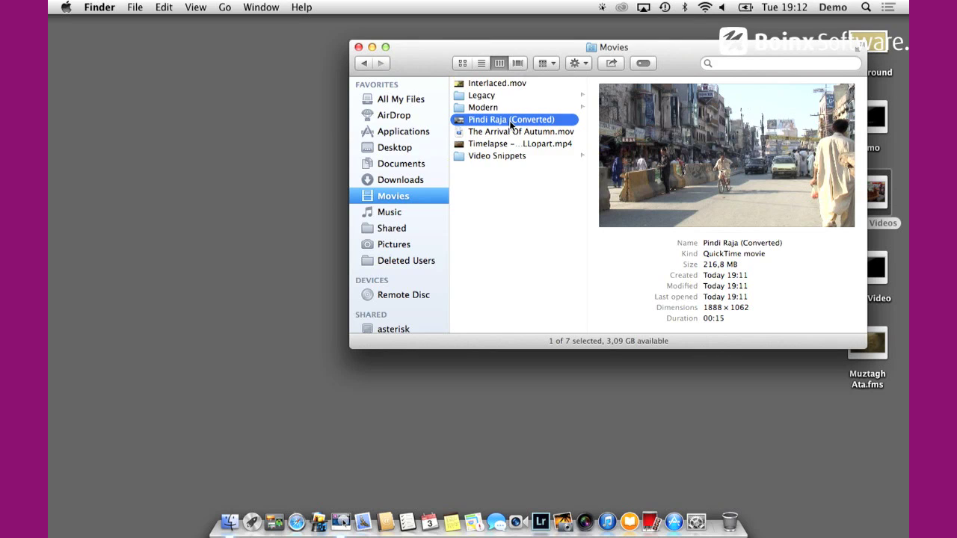
double_click(492, 84)
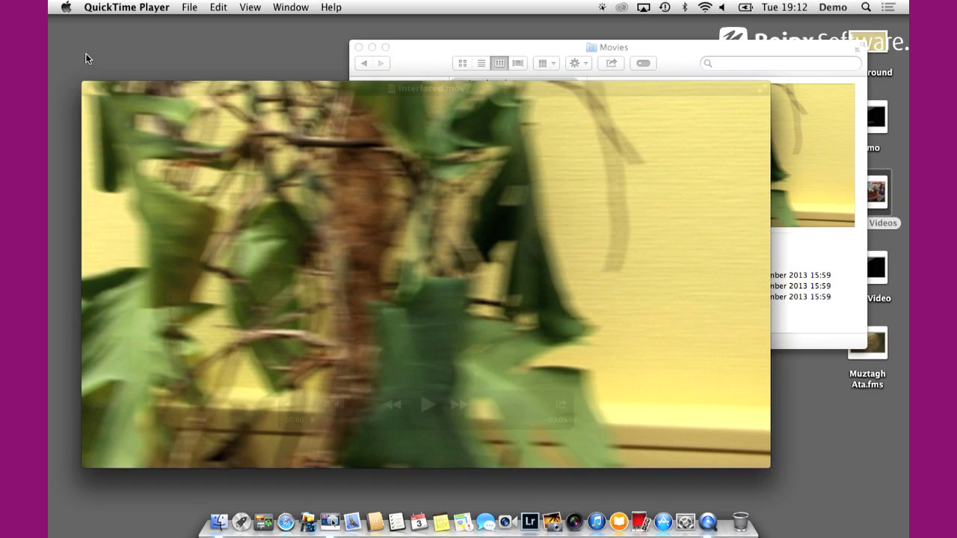
key("super+minus")
key("super+w")
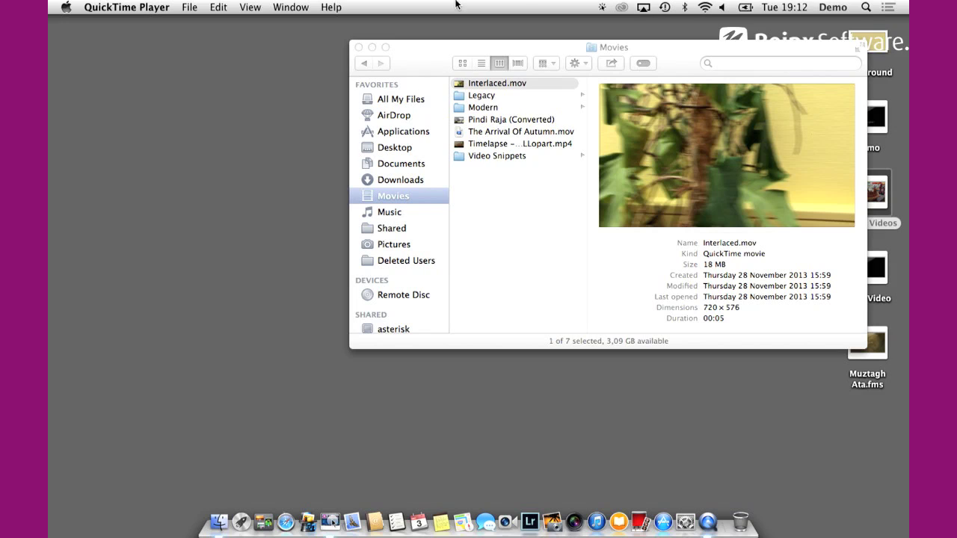
Find and launch HandBrake with a system search for "hand", and allow automatic update checks
left_click(866, 7)
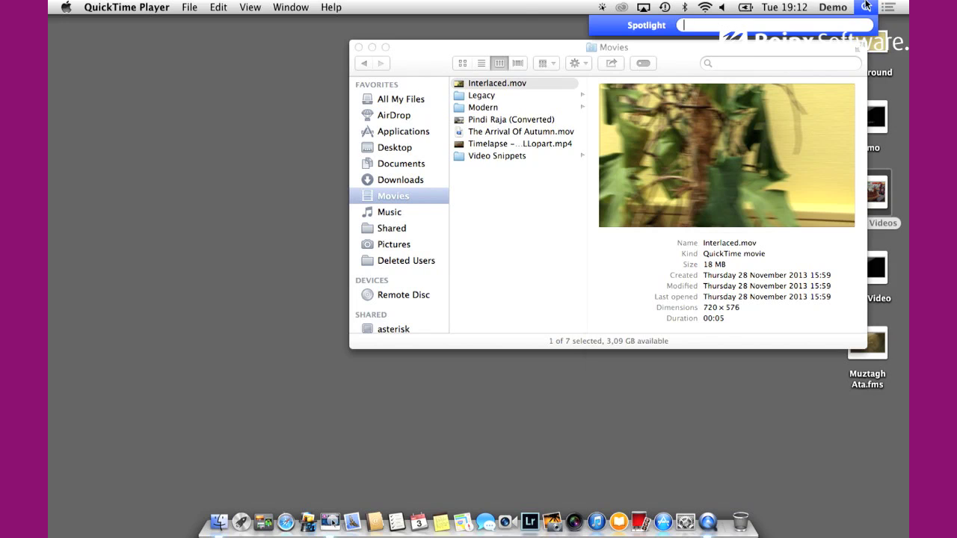
type("hand")
key("Return")
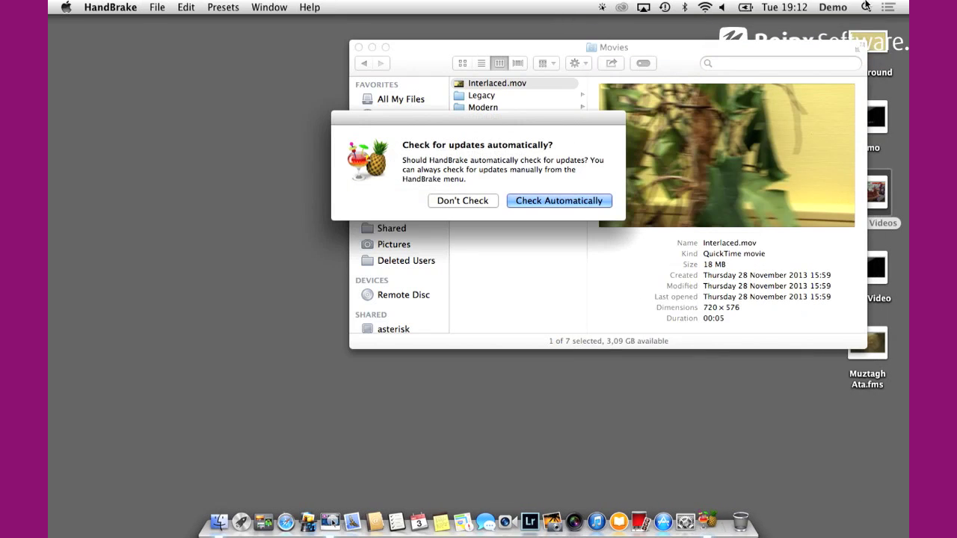
left_click(555, 200)
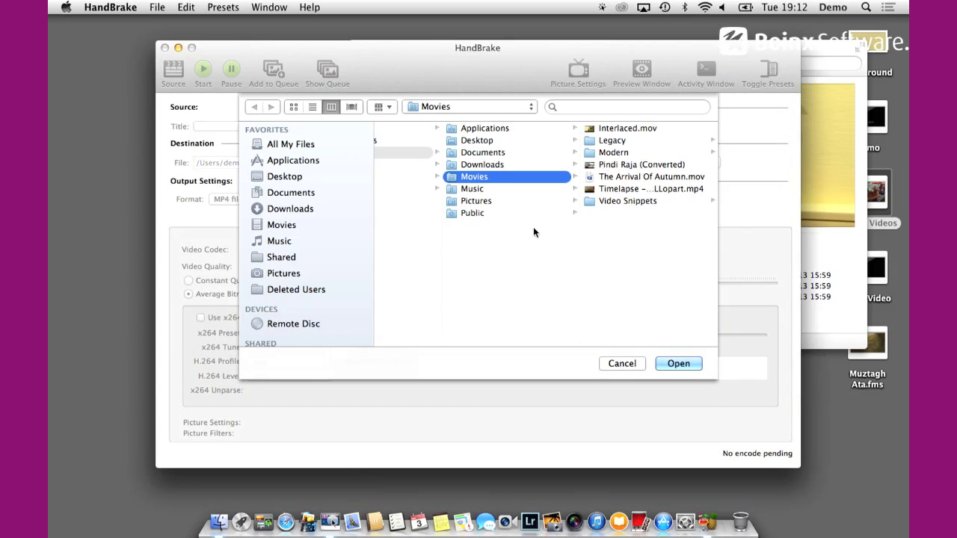
Load Interlaced.mov from the Movies folder as the encoding source
left_click(617, 132)
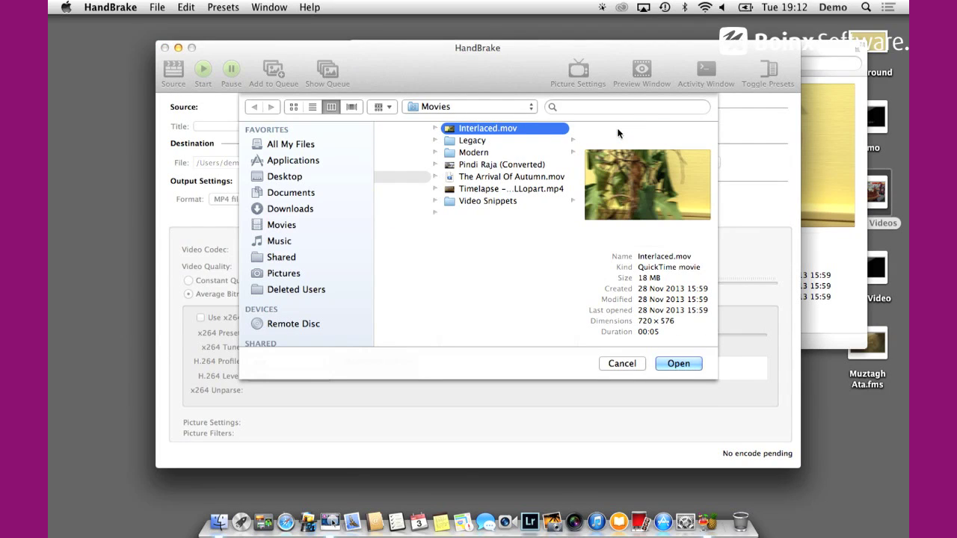
left_click(678, 363)
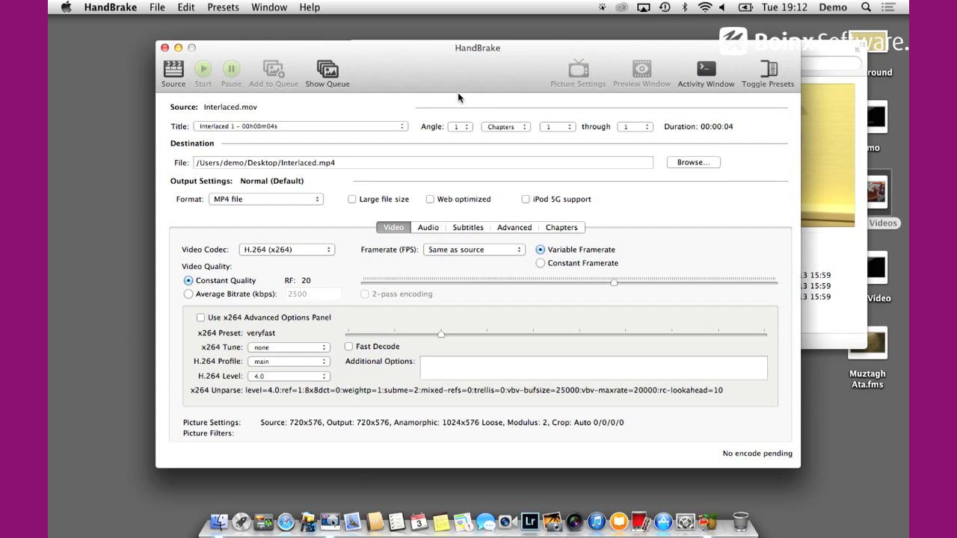
left_click_drag(446, 78, 370, 69)
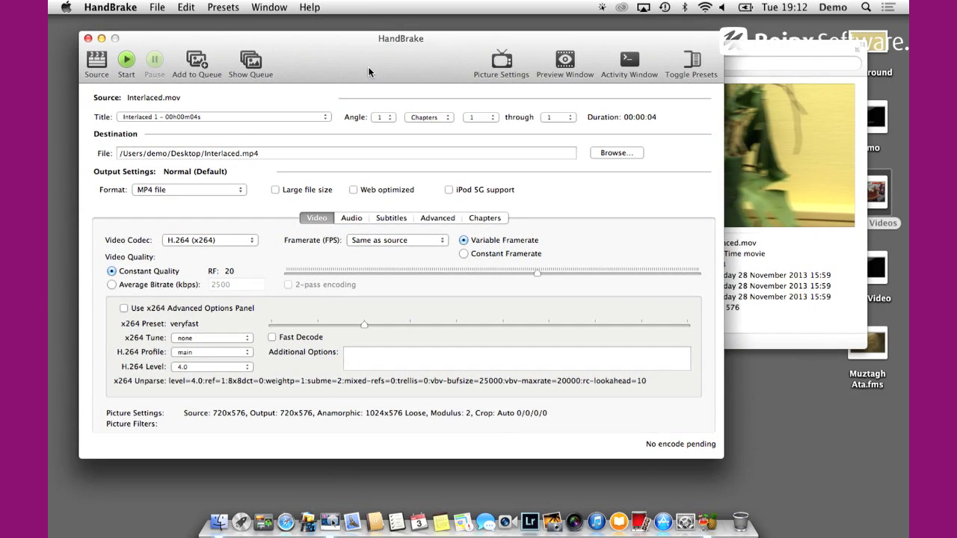
Apply the "(import) Deinterlace" preset and encode the source to Interlaced.mp4 on the Desktop
left_click(691, 60)
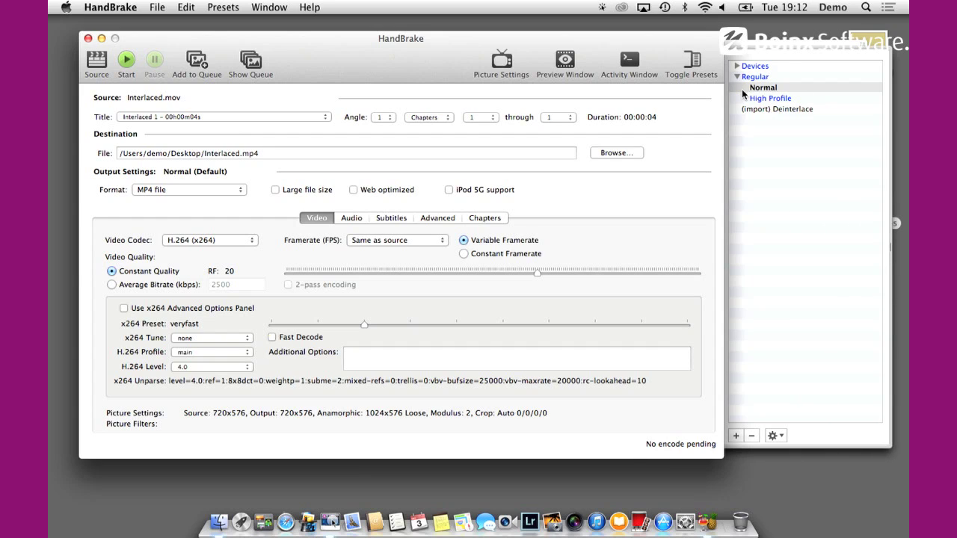
left_click(781, 110)
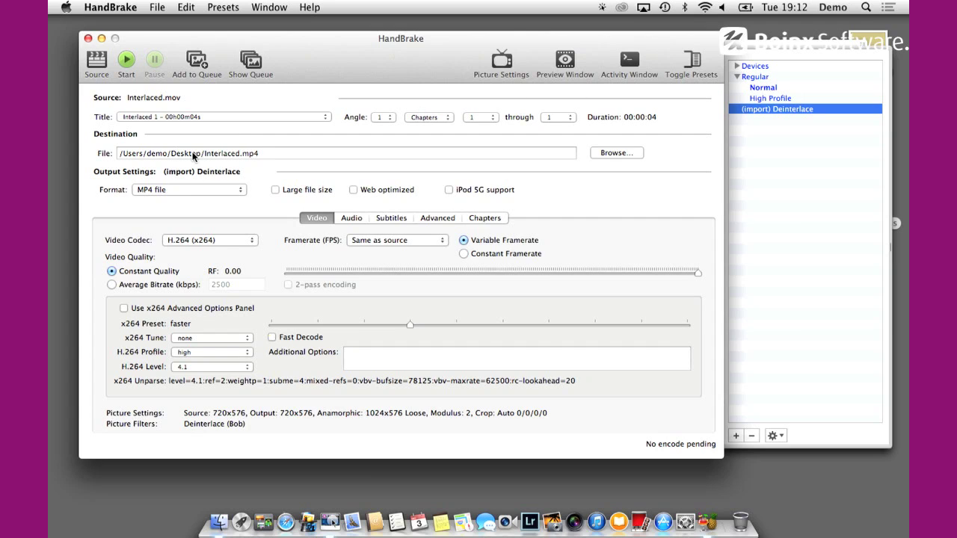
left_click(126, 61)
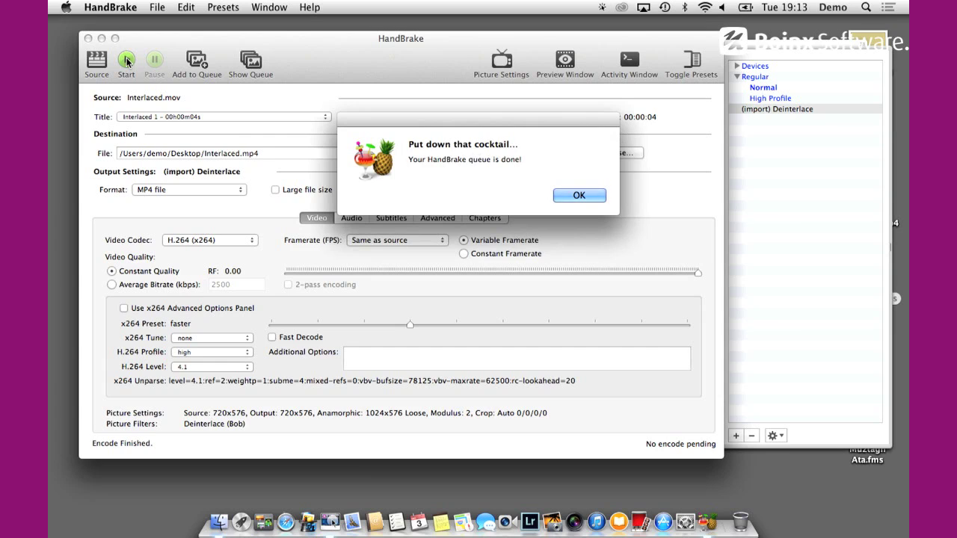
left_click(580, 196)
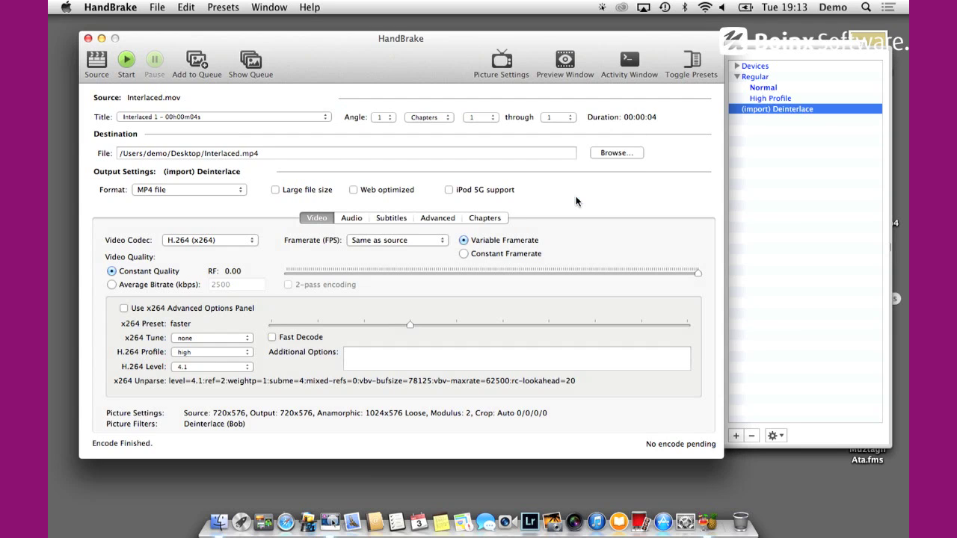
Switch to Finder and preview the deinterlaced file Interlaced.mp4 in the Desktop folder
left_click(219, 521)
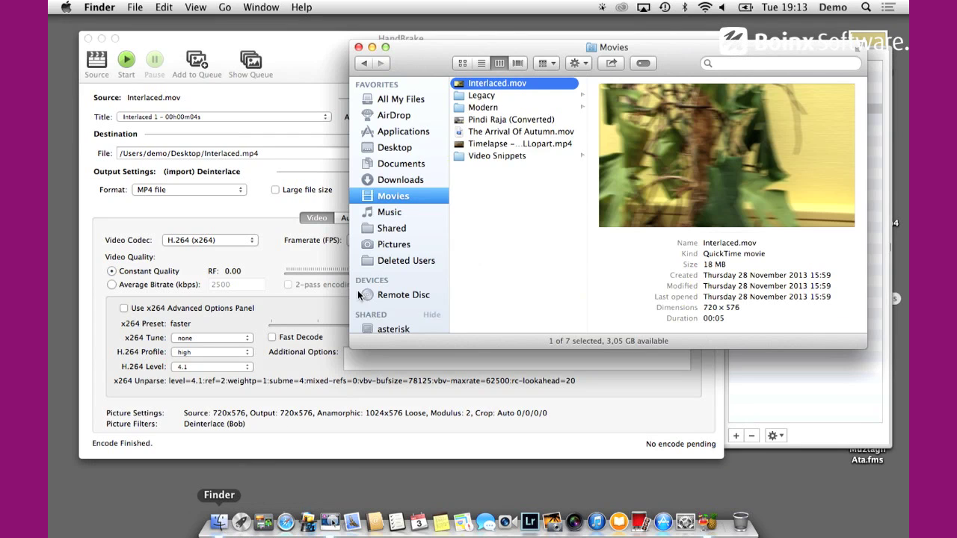
left_click(391, 150)
left_click(580, 176)
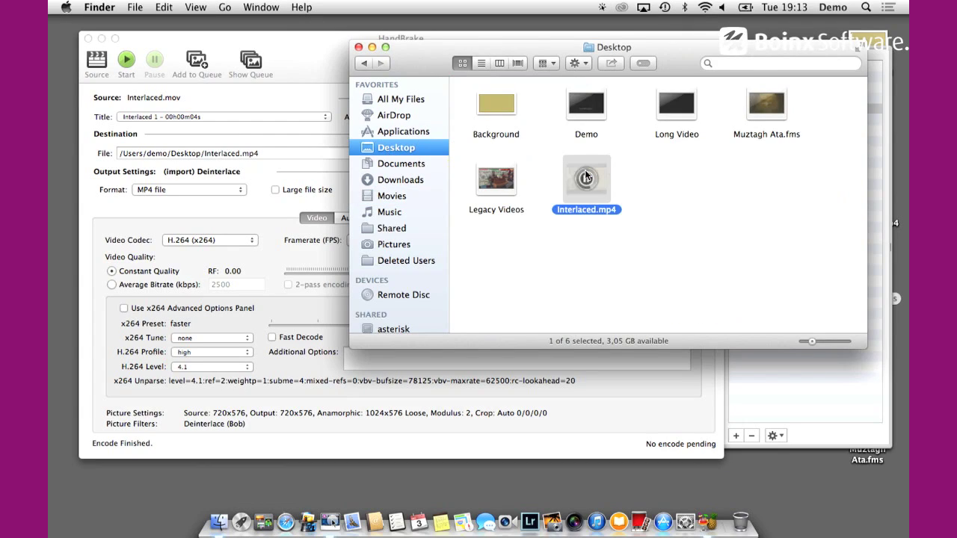
key("space")
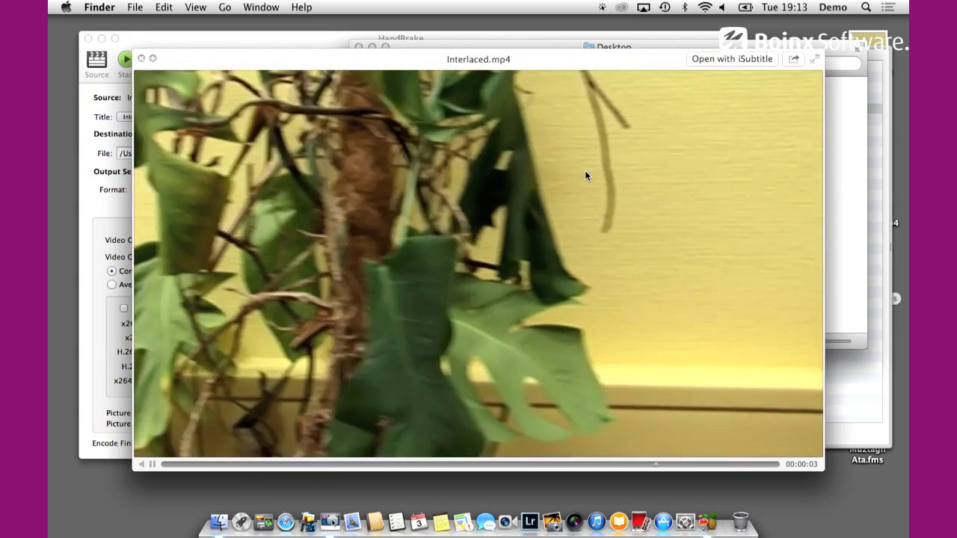
key("space")
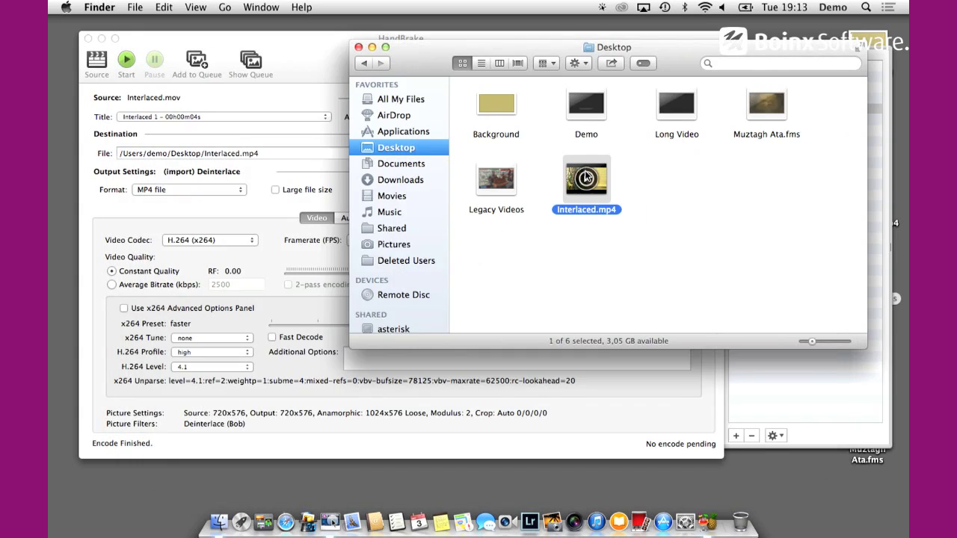
left_click(659, 257)
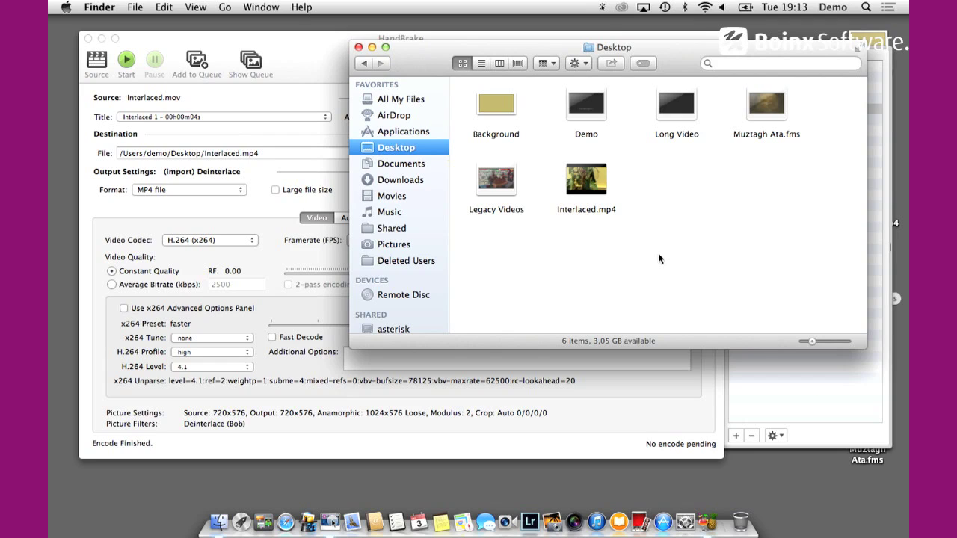
Switch to FotoMagico, create a new television slideshow in HDTV (720) format and show the Movies folder in the movie browser
left_click(307, 521)
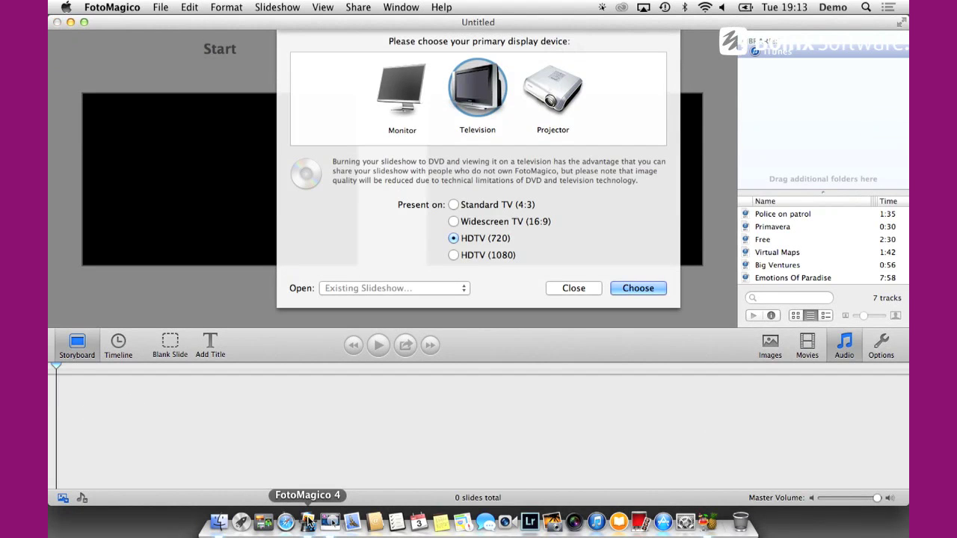
key("Return")
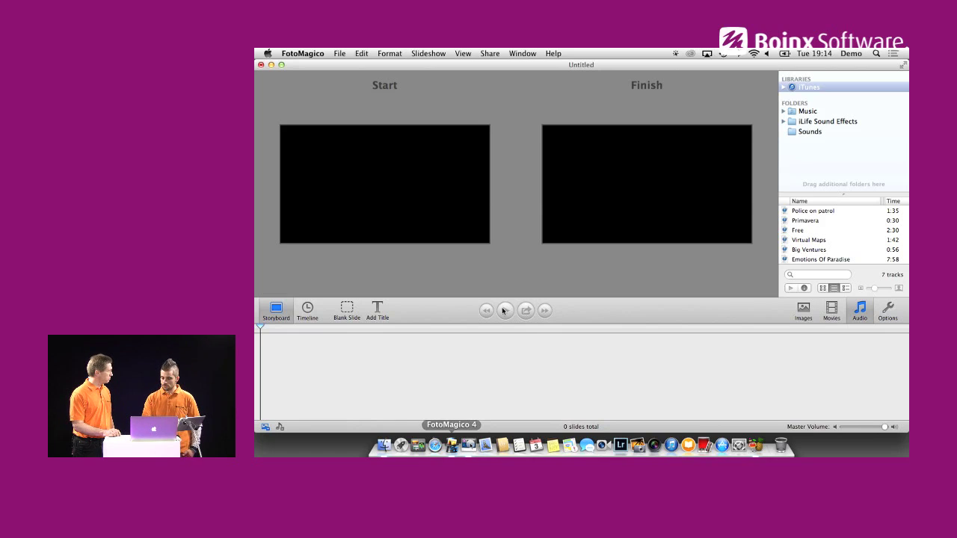
left_click(831, 308)
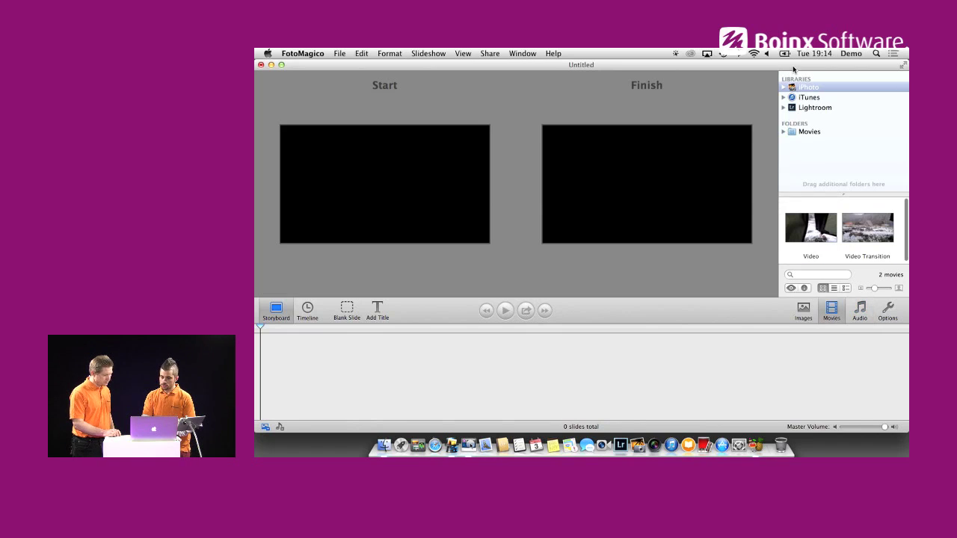
left_click(797, 133)
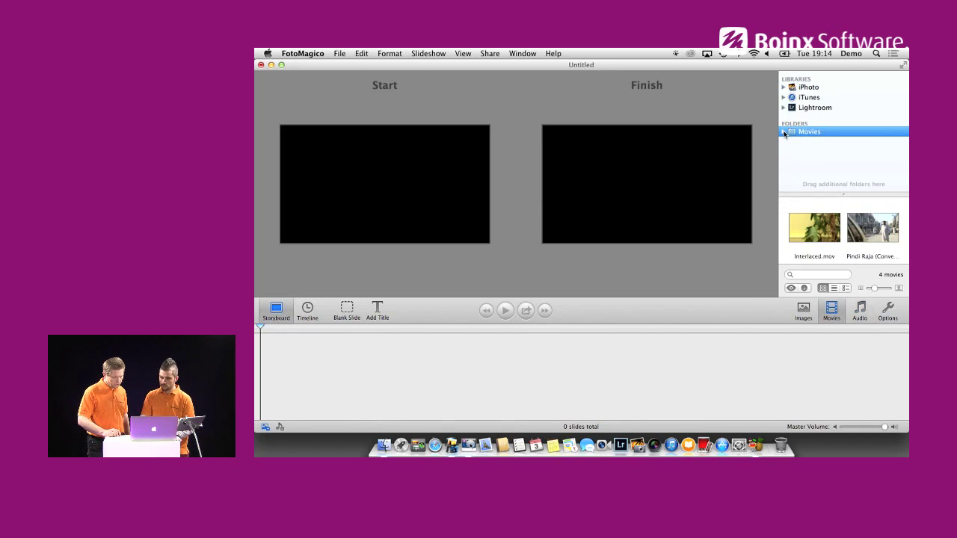
Show the Video Snippets subfolder of Movies in the movie browser and enlarge its thumbnail area
left_click(784, 132)
left_click(805, 163)
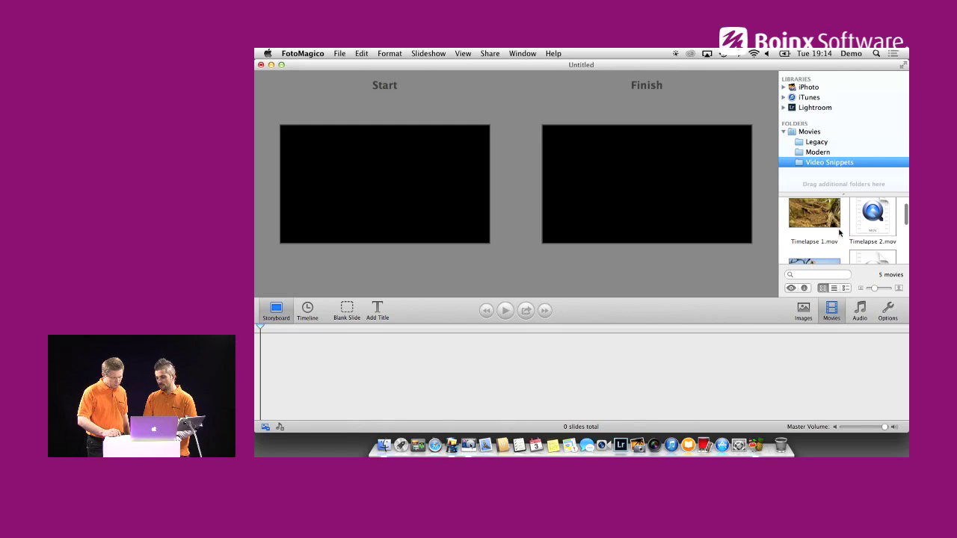
left_click_drag(844, 194, 839, 116)
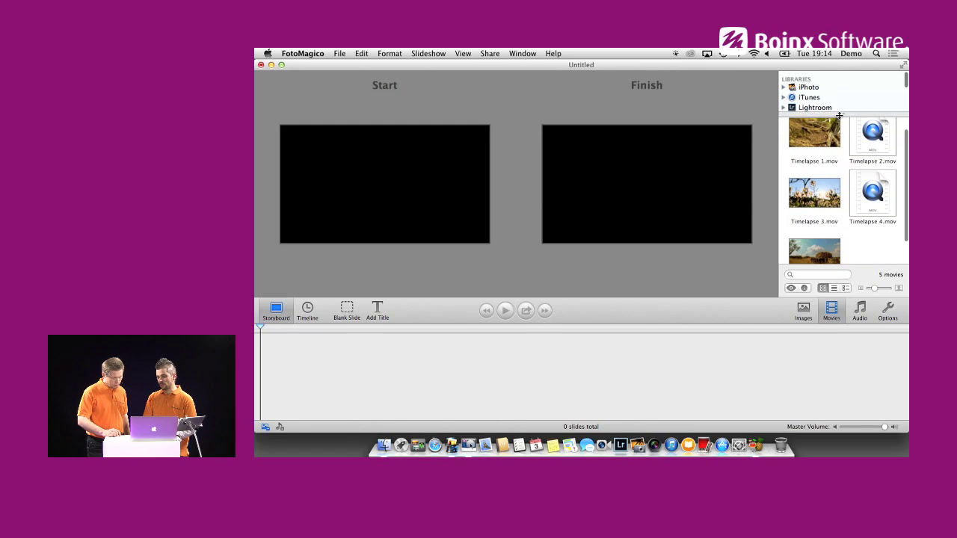
Add Timelapse 1.mov to the storyboard as the first slide
left_click(879, 154)
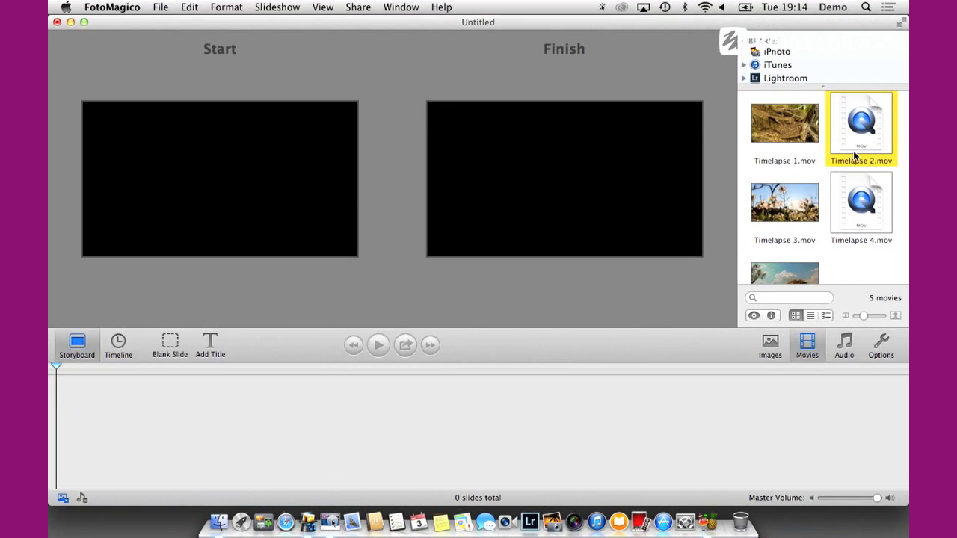
scroll(848, 156, "up", 1)
left_click(764, 129)
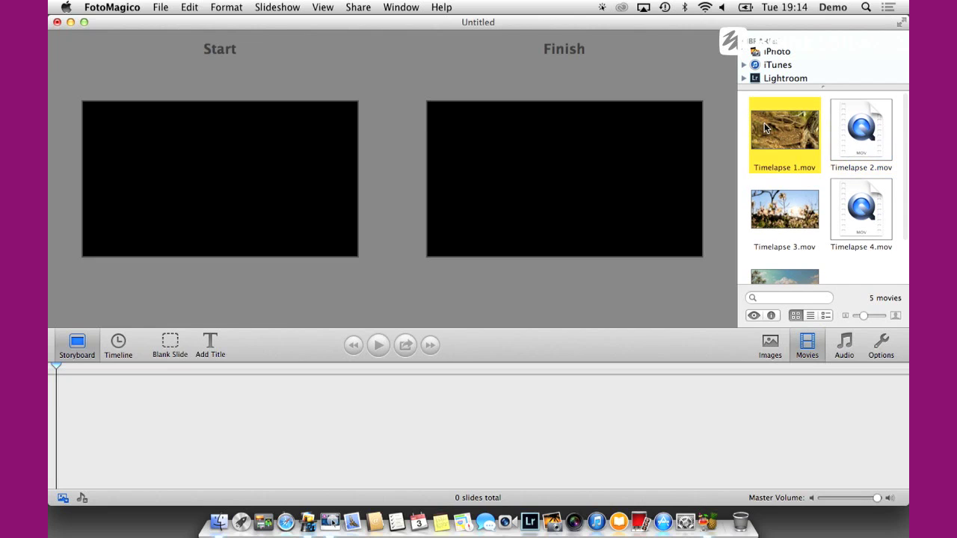
left_click_drag(789, 138, 111, 434)
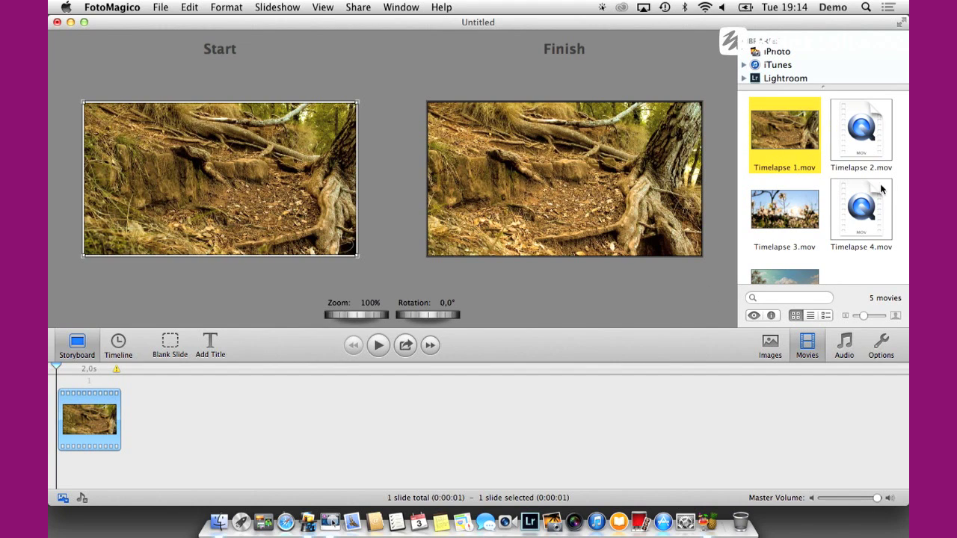
Add Timelapse 2.mov as the second slide and convert it to H264
left_click(859, 129)
mouse_move(858, 129)
left_mouse_down()
mouse_move(553, 254)
mouse_move(237, 459)
mouse_move(130, 427)
mouse_move(156, 419)
left_mouse_up()
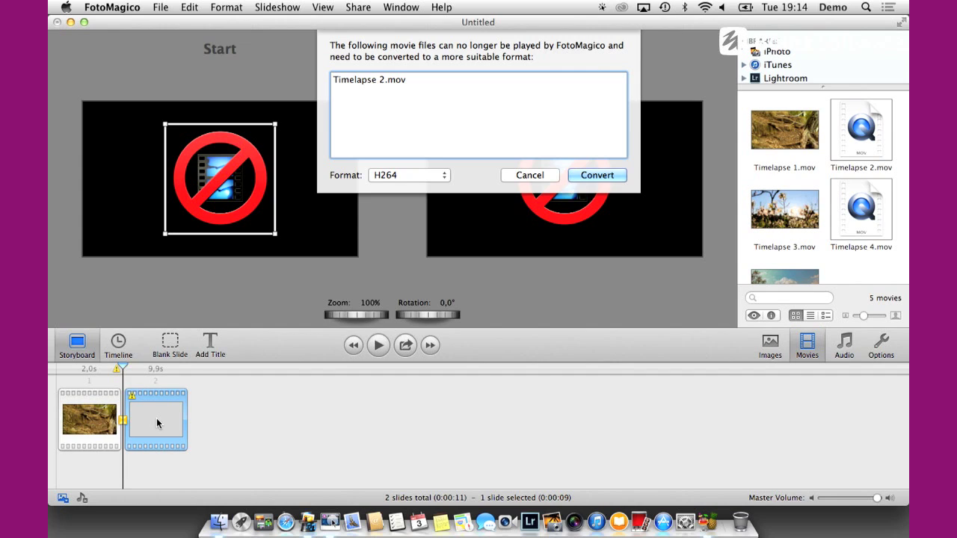
left_click(602, 175)
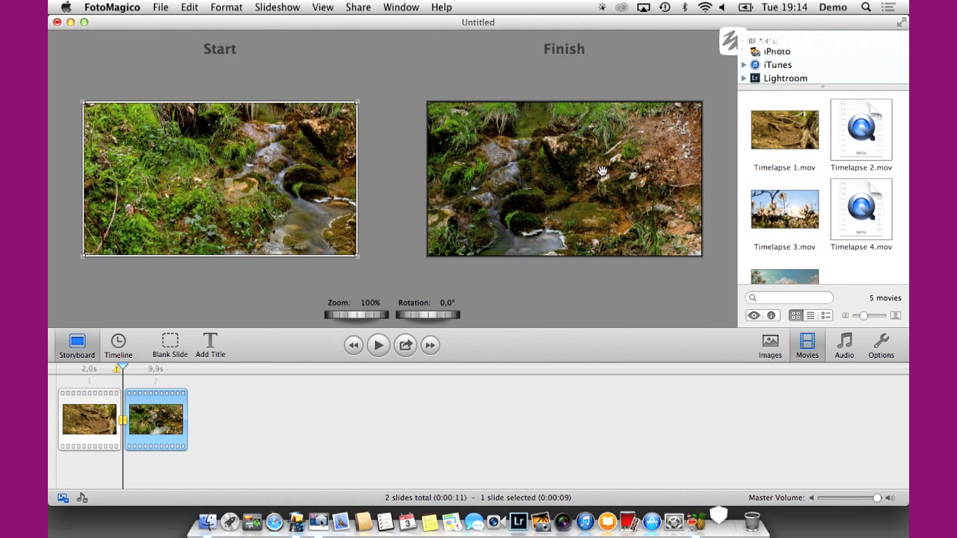
Add Timelapse 4.mov as the third slide without converting it and preview the slideshow in the stage
left_click_drag(860, 215, 290, 448)
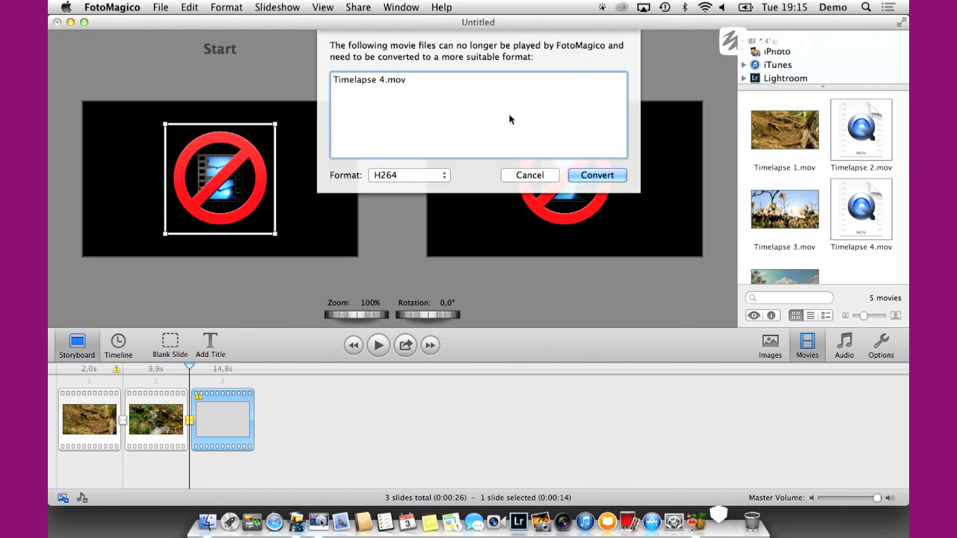
left_click(529, 175)
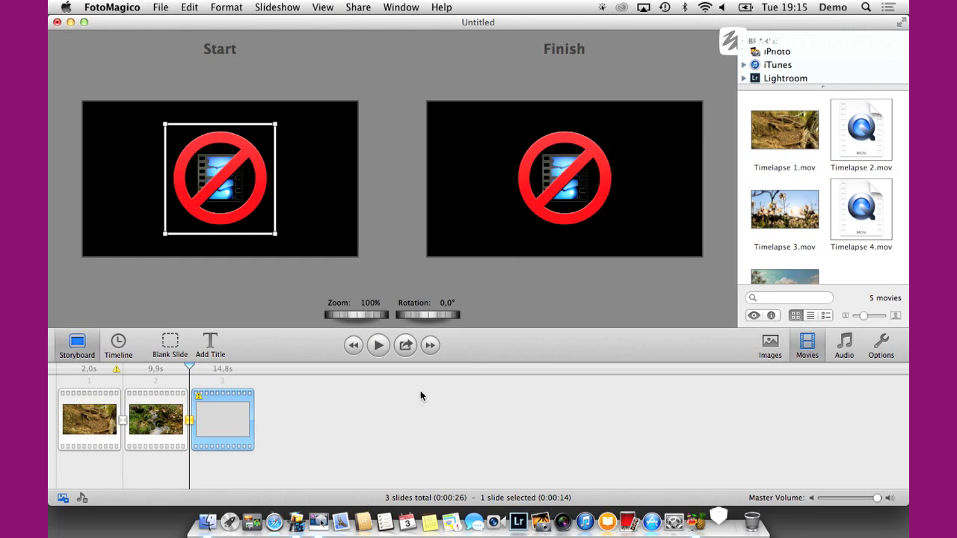
left_click(379, 344)
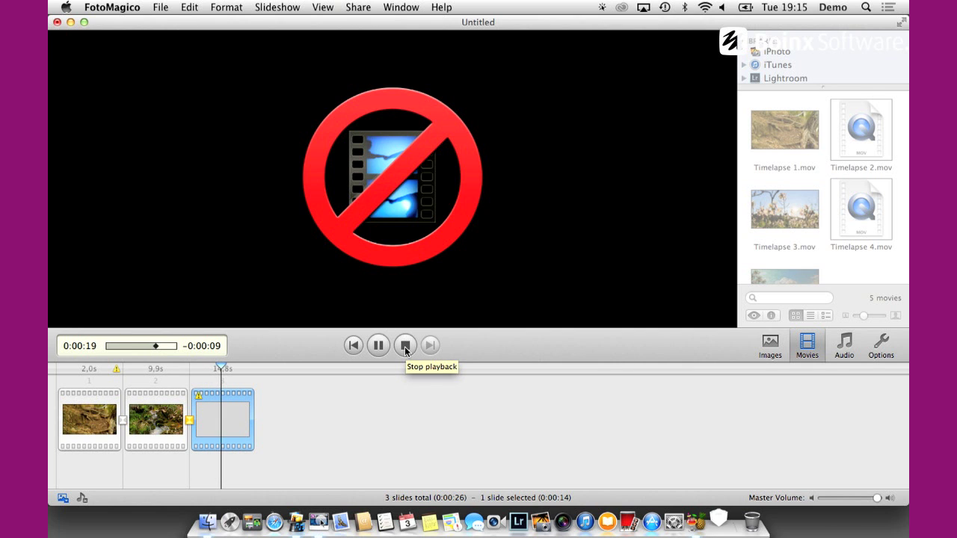
left_click(405, 346)
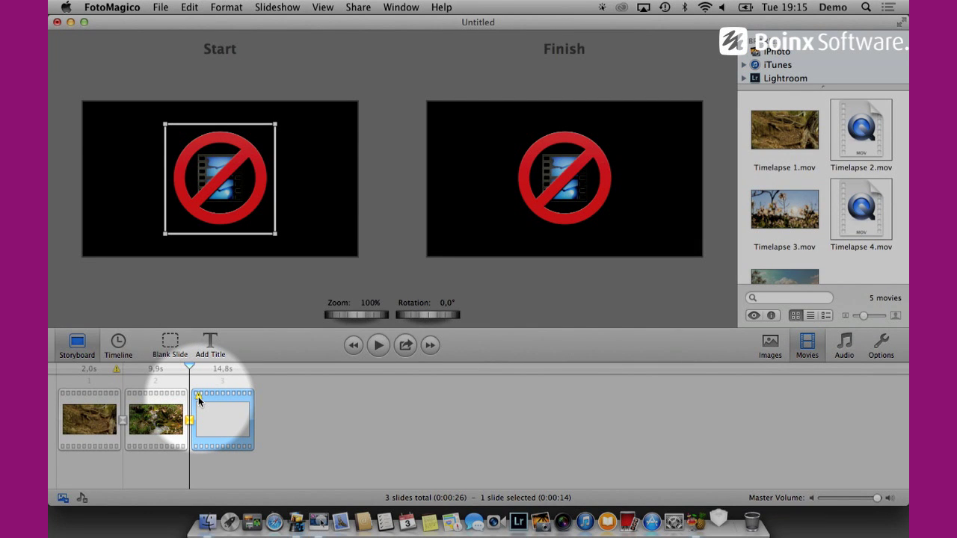
Convert the incompatible movie on the third slide from its compatibility warning
left_click(198, 398)
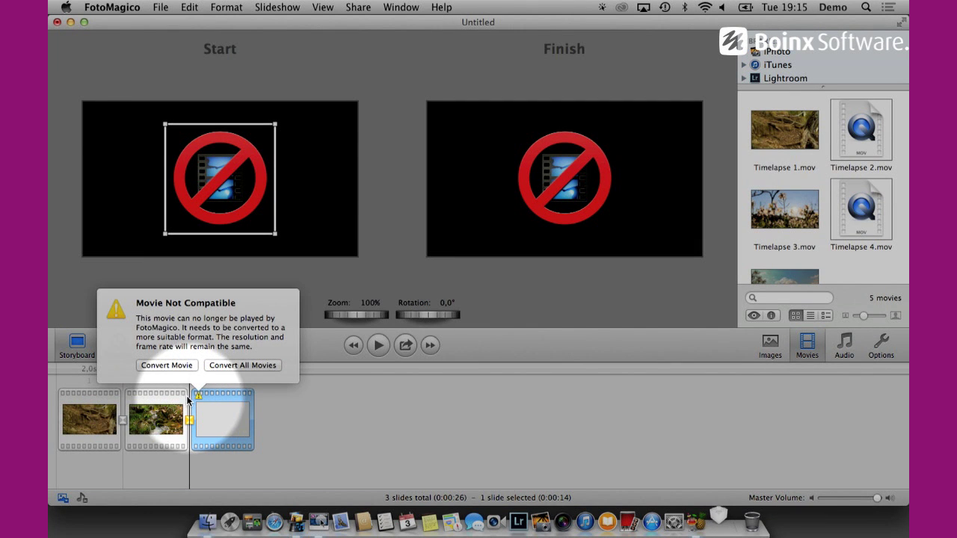
left_click(163, 364)
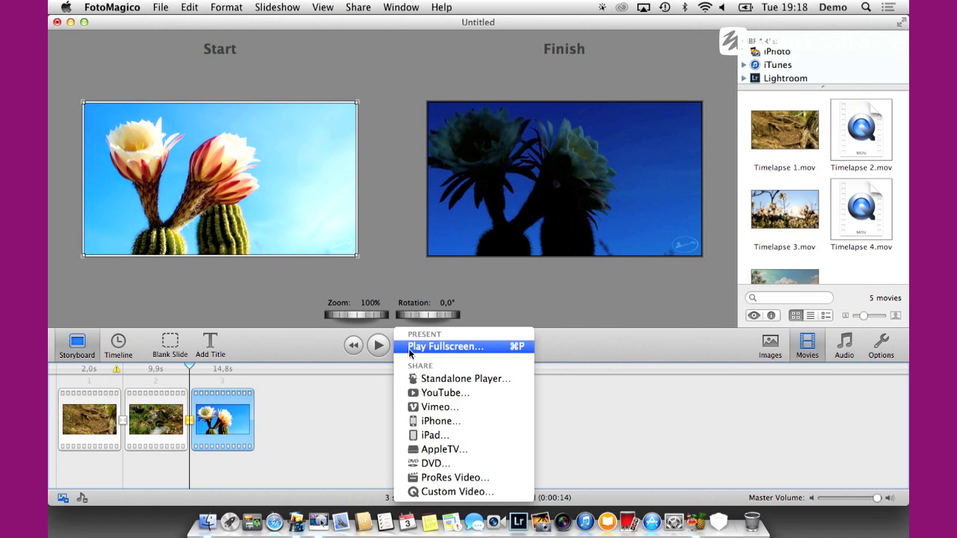
Open the Custom Video export settings and examine the rendering options, the H264 and ProRes 422 codecs and the file formats
left_click(498, 493)
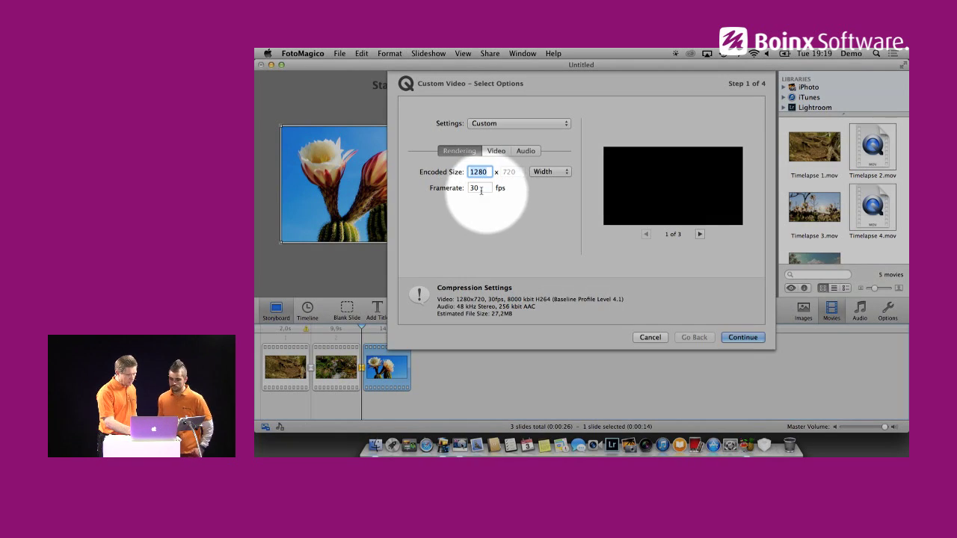
left_click(496, 151)
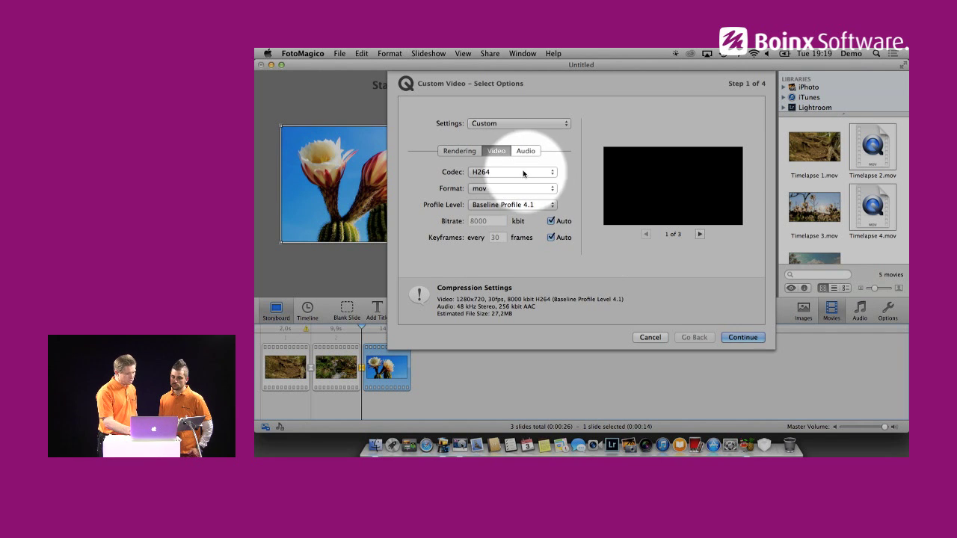
left_click(520, 173)
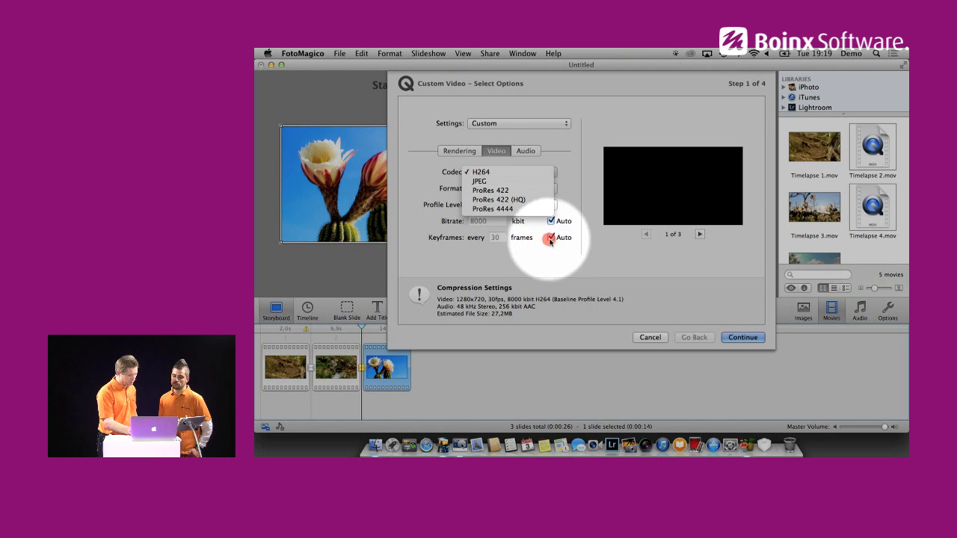
left_click(480, 191)
left_click(480, 172)
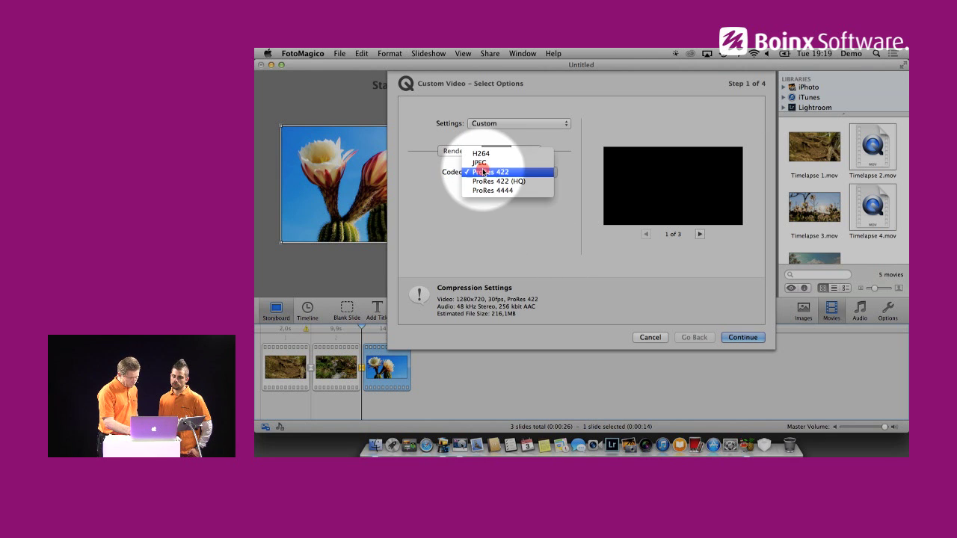
left_click(480, 154)
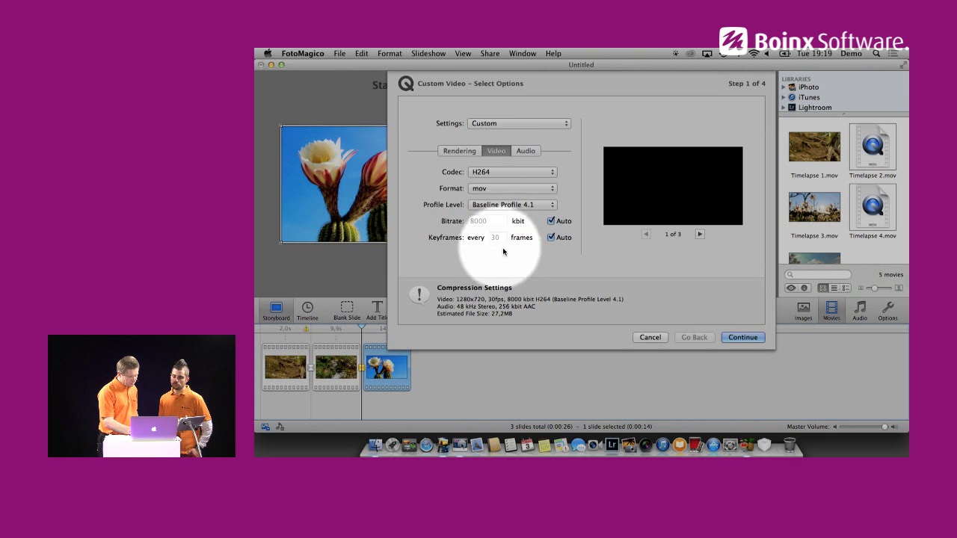
left_click(499, 192)
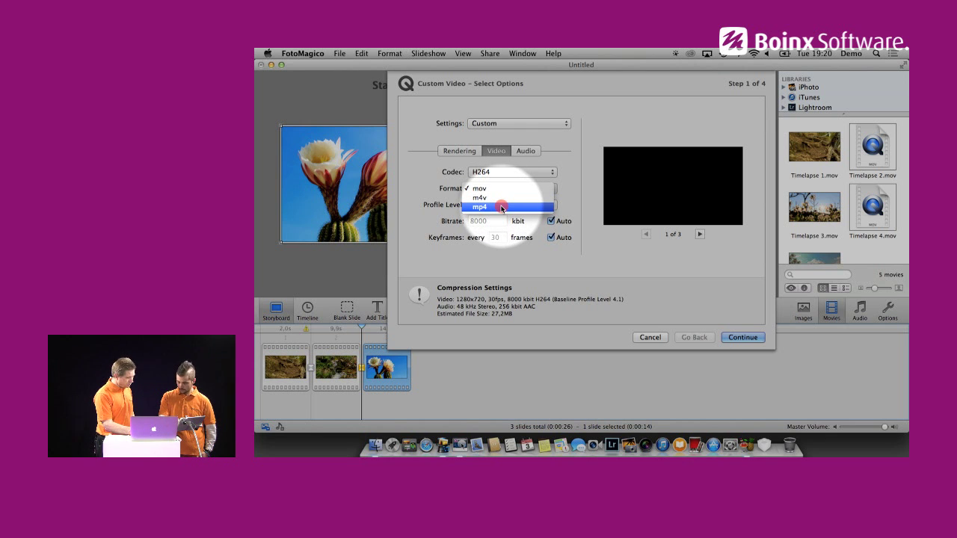
left_click(536, 264)
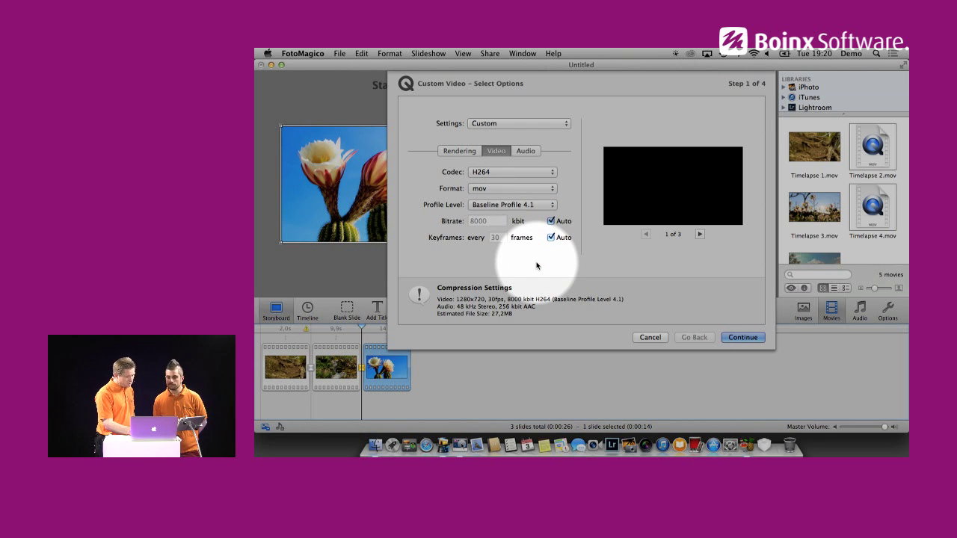
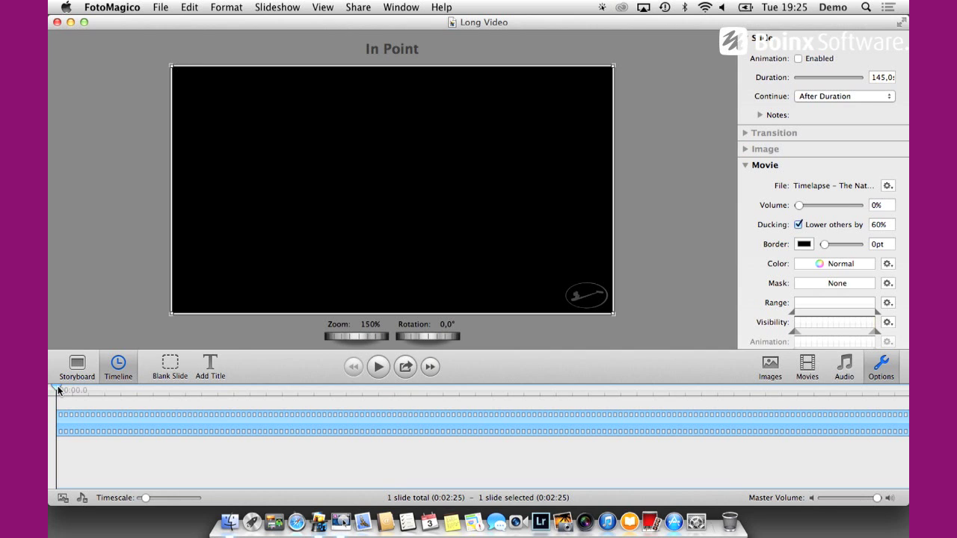
key("F1")
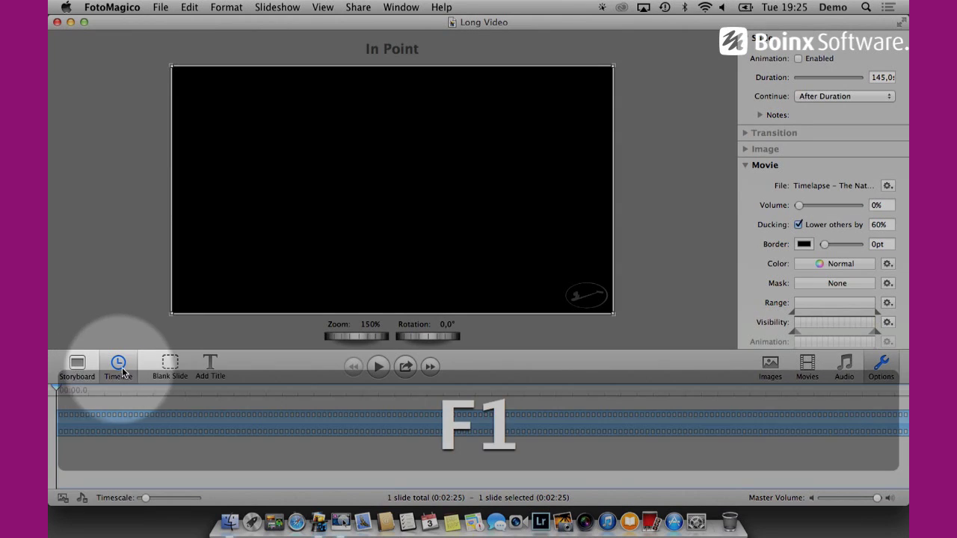
key("F1")
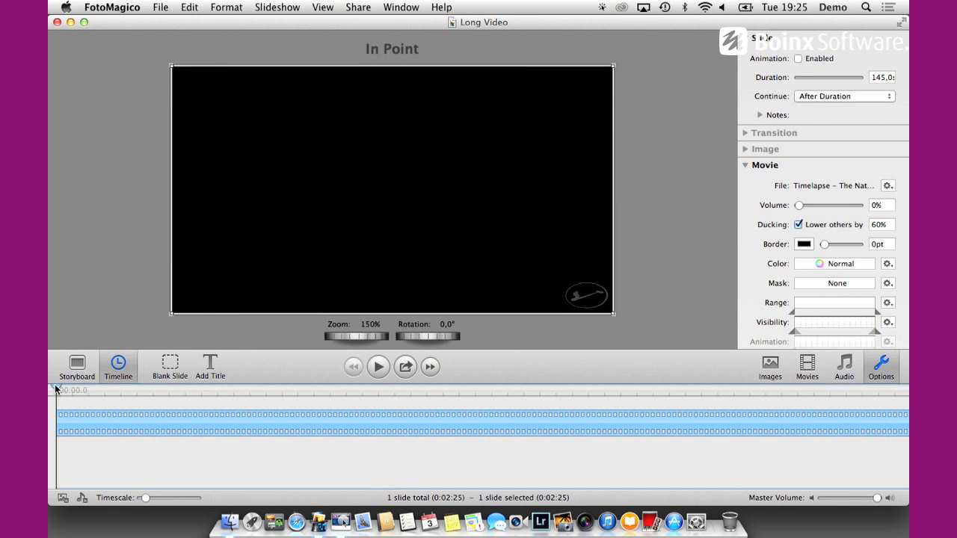
Play the Long Video slideshow and split the movie at scene changes so the first two slides last 11.1 s and 2.8 s
key("space")
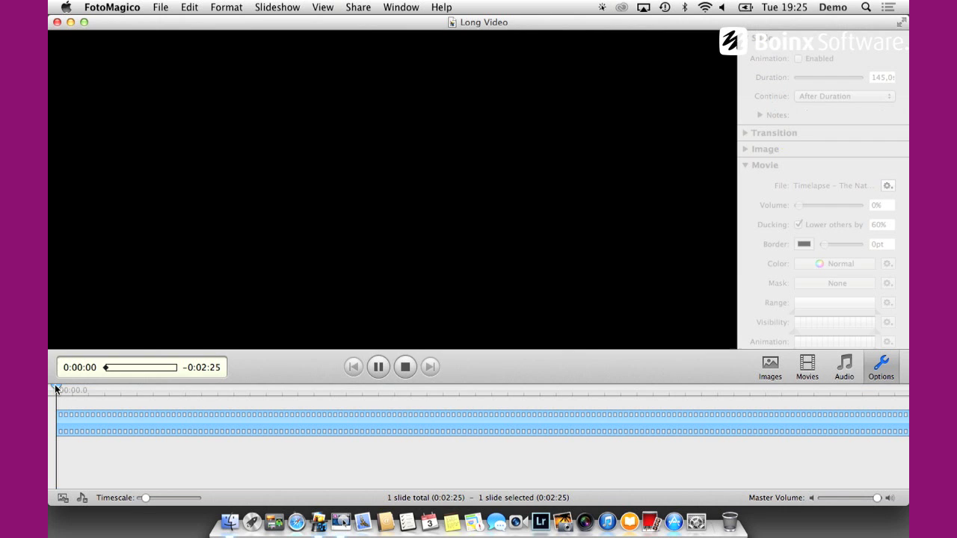
left_click(187, 391)
left_click_drag(187, 394, 235, 405)
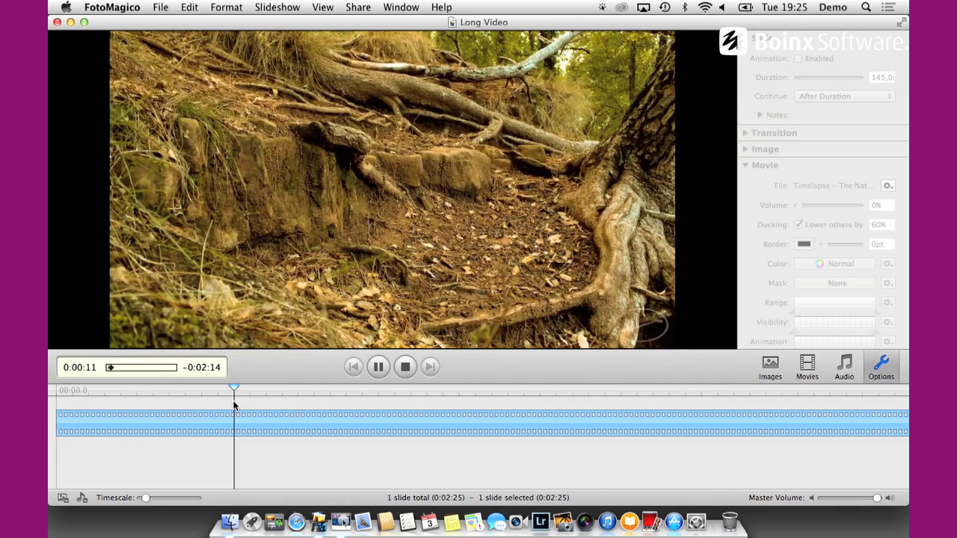
key("c")
left_click_drag(234, 404, 278, 408)
key("c")
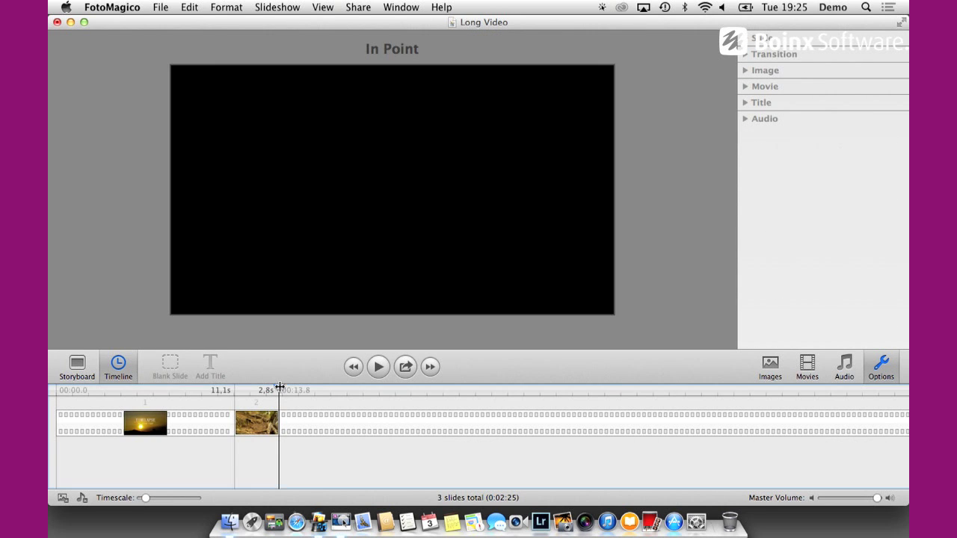
Play the rest of the movie from the last cut and split it at seven further scene changes
key("space")
left_click_drag(358, 387, 620, 459)
key("c")
key("c")
key("c")
key("c")
key("c")
key("c")
key("c")
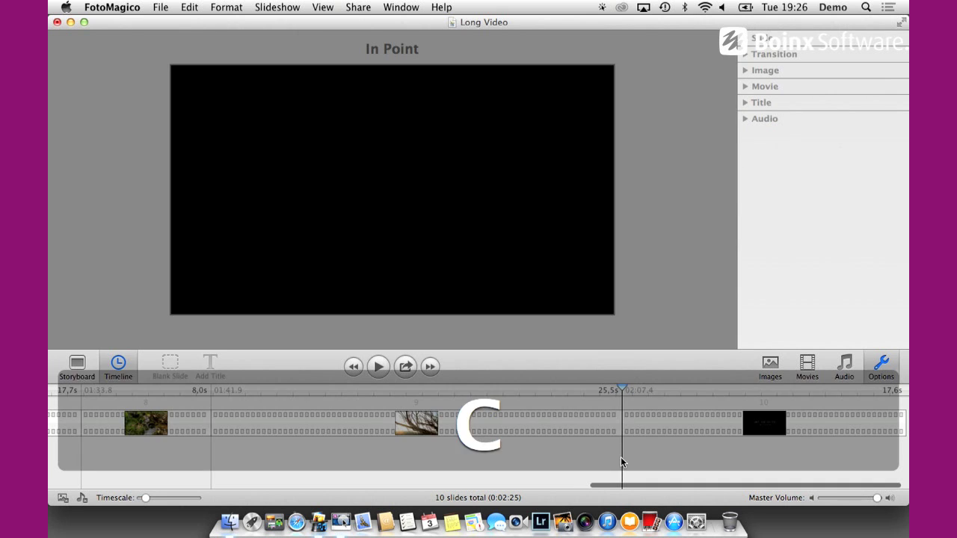
Delete the 25.5 s ninth slide and the 17.7 s seventh slide from the timeline
left_click(470, 433)
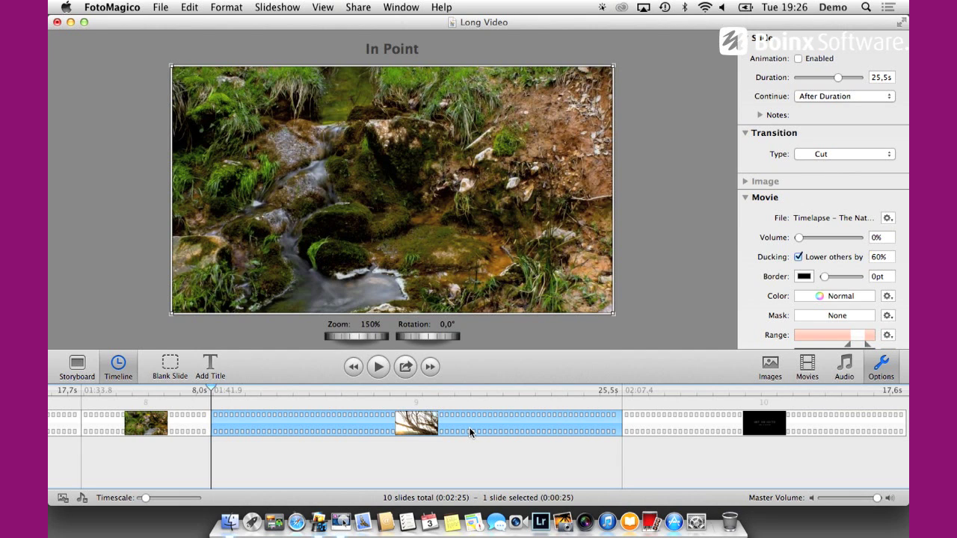
key("BackSpace")
left_click(387, 426)
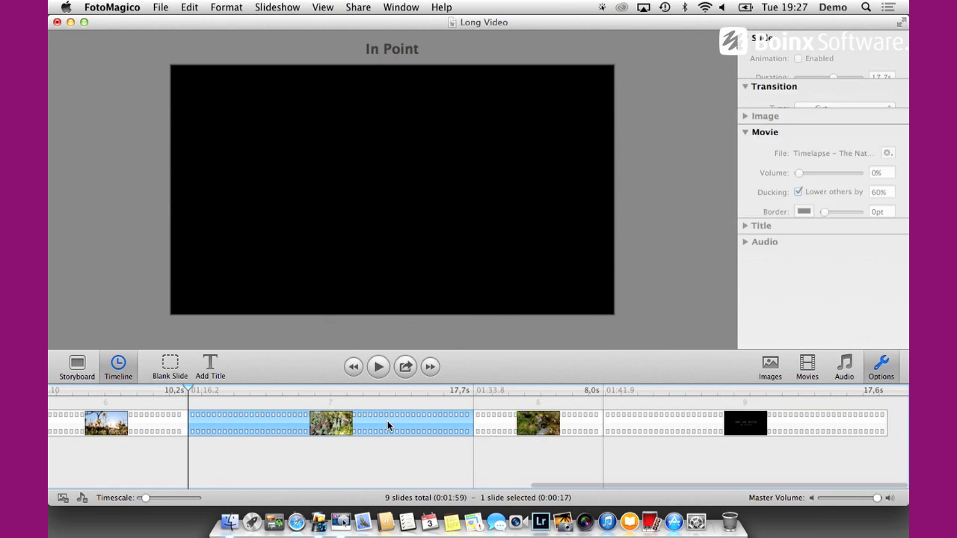
key("BackSpace")
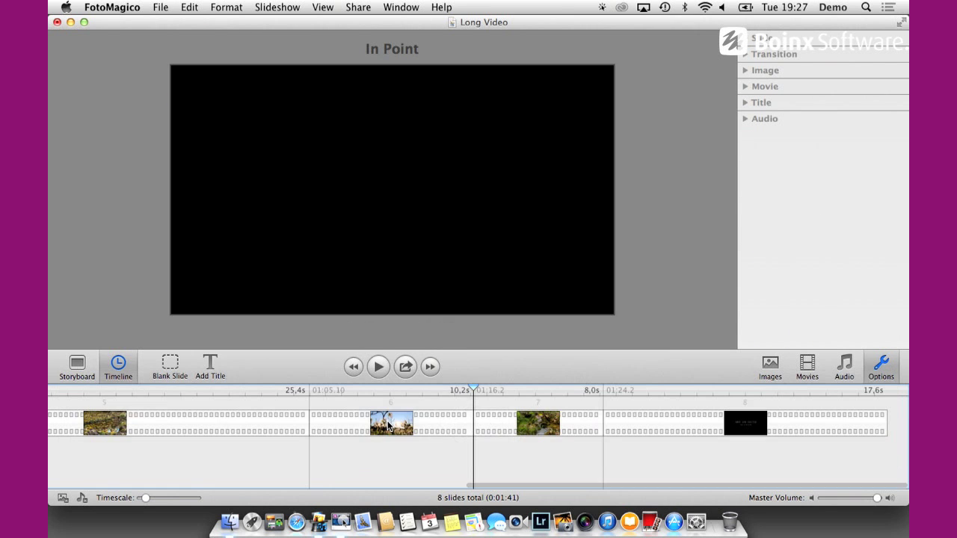
Preview the sixth slide with the sunlit blossoms
left_click(386, 425)
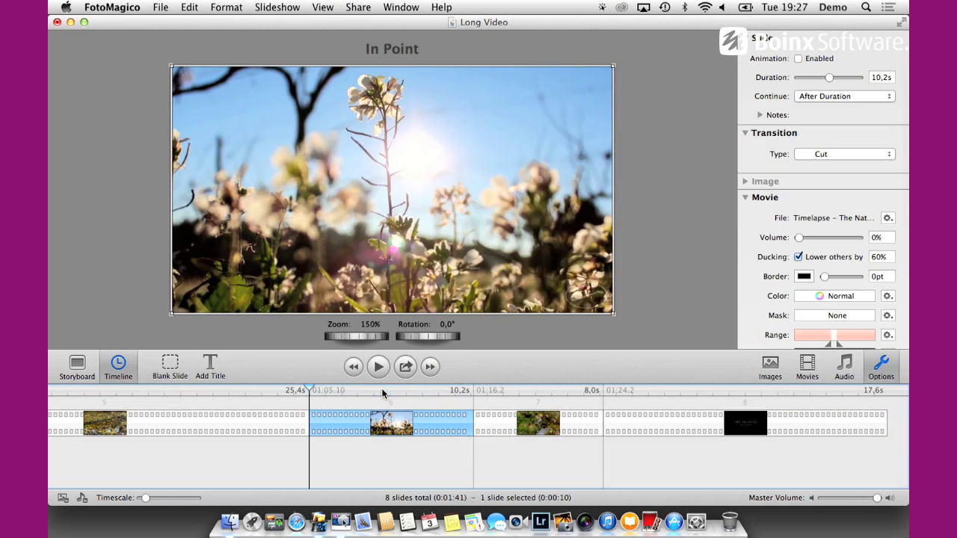
key("space")
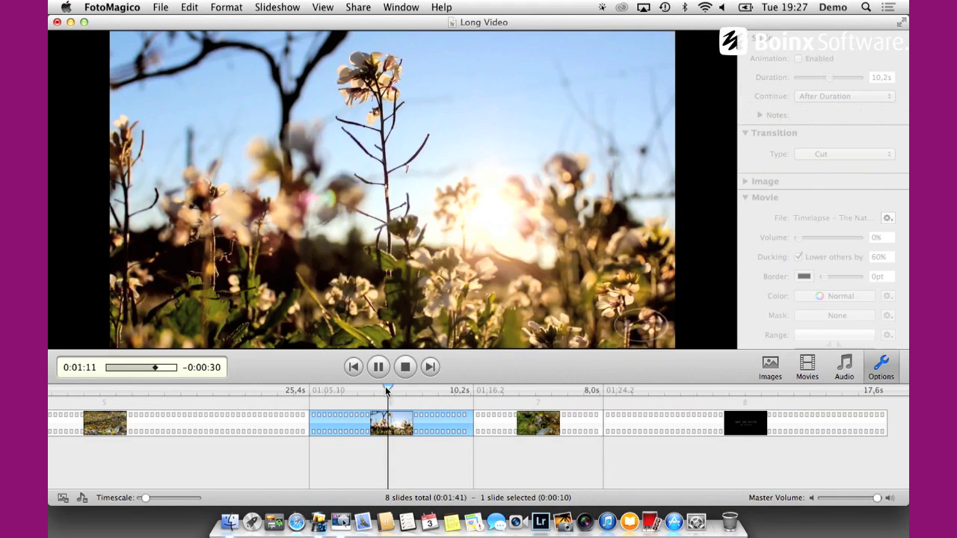
key("space")
Delete the 25.4 s fifth slide and the 14.4 s third slide from the timeline
left_click(185, 417)
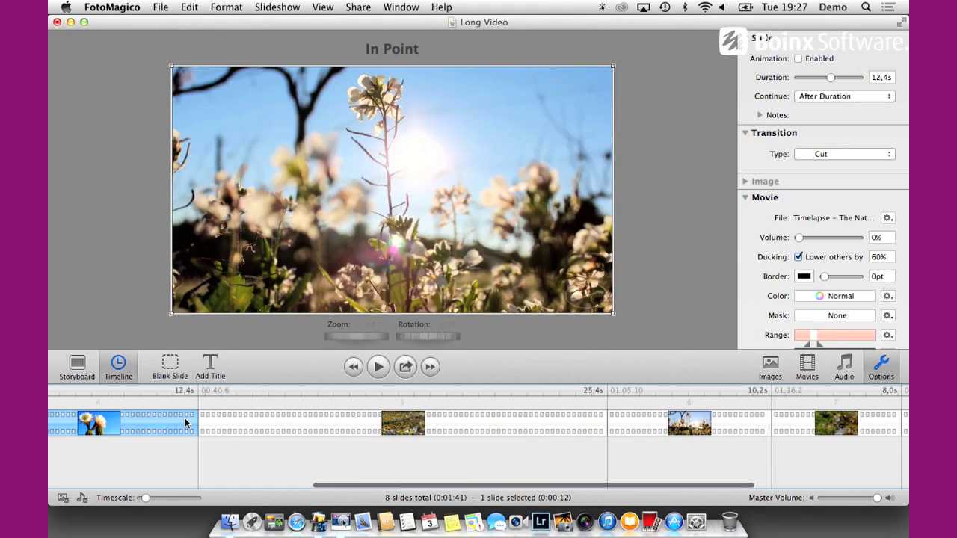
key("BackSpace")
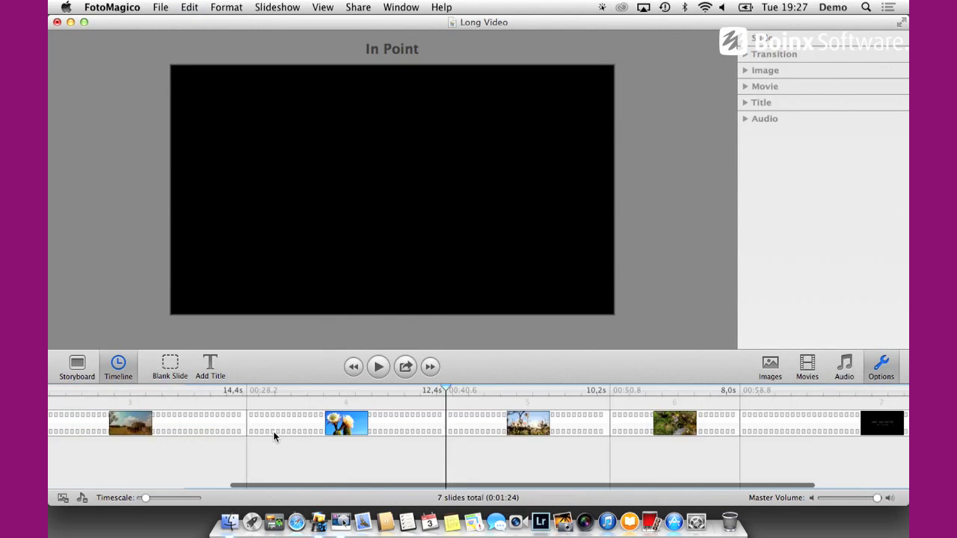
left_click(263, 421)
key("BackSpace")
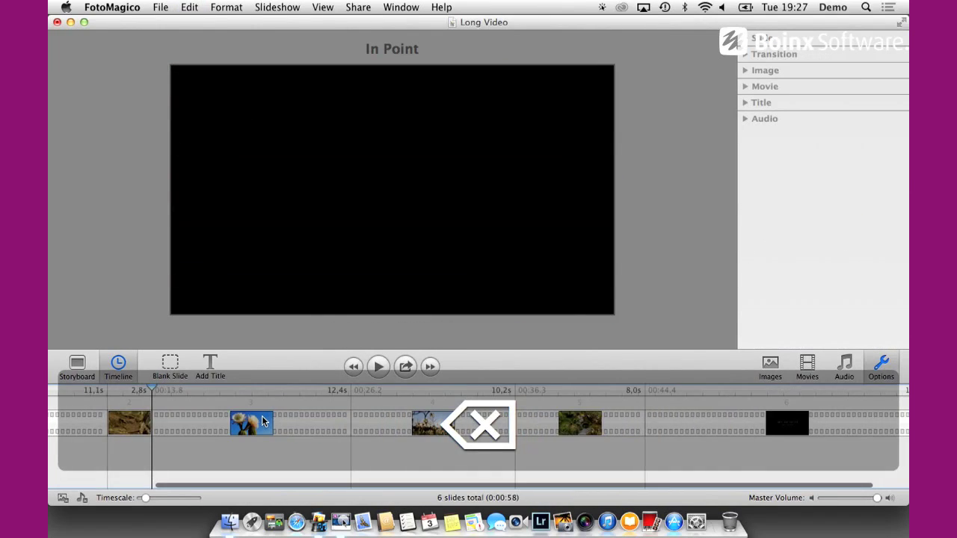
Delete the 11.1 s first slide from the timeline
left_click(92, 425)
key("BackSpace")
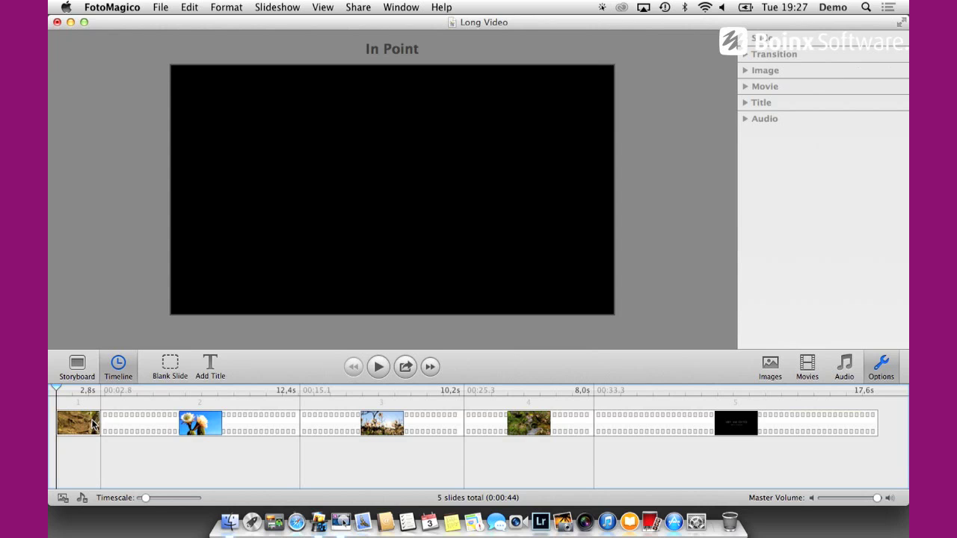
Save the slideshow and play it from the first slide
key("super+s")
key("space")
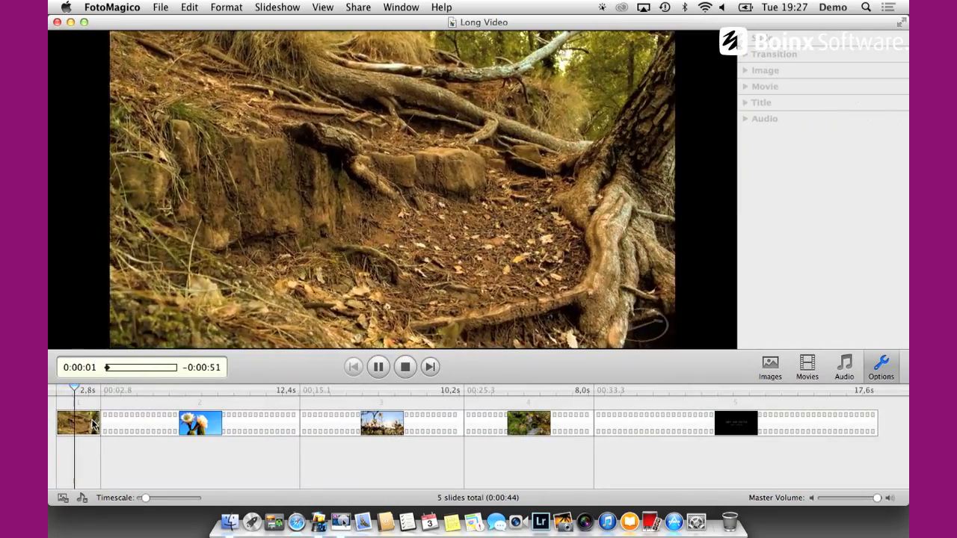
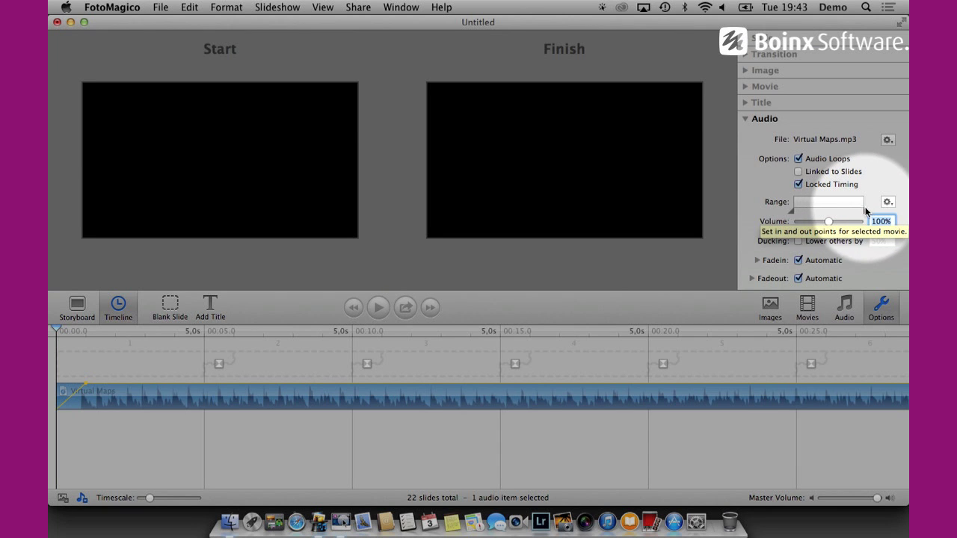
Trim the range of Virtual Maps.mp3 by moving its in point and out point inward by about a quarter each
left_click(792, 215)
left_click_drag(792, 215, 808, 215)
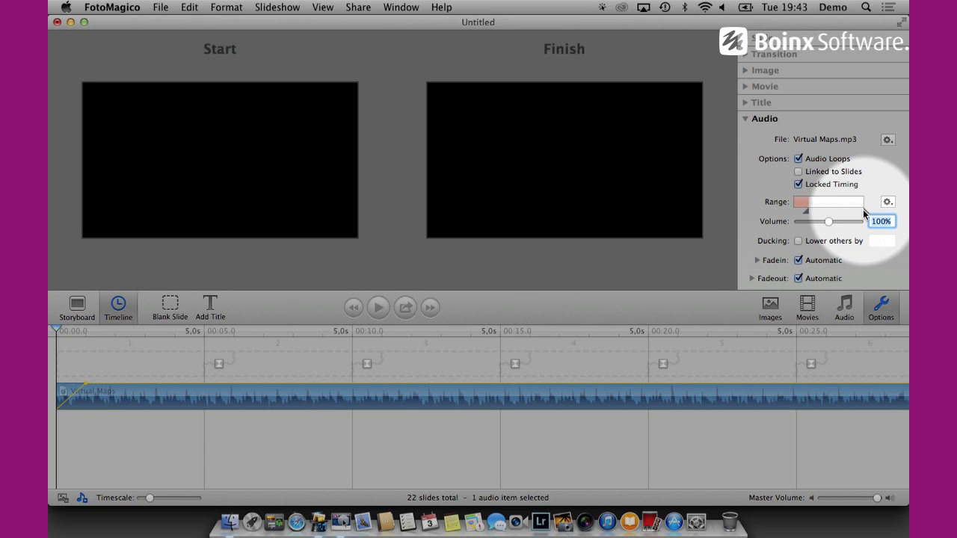
left_click_drag(864, 214, 847, 214)
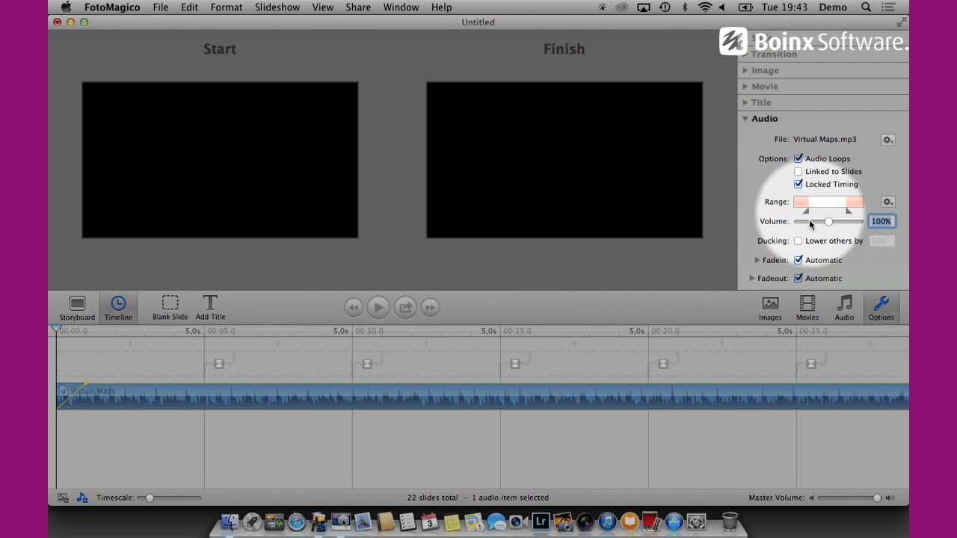
Turn on ducking for Virtual Maps.mp3 and switch it off again
left_click(798, 240)
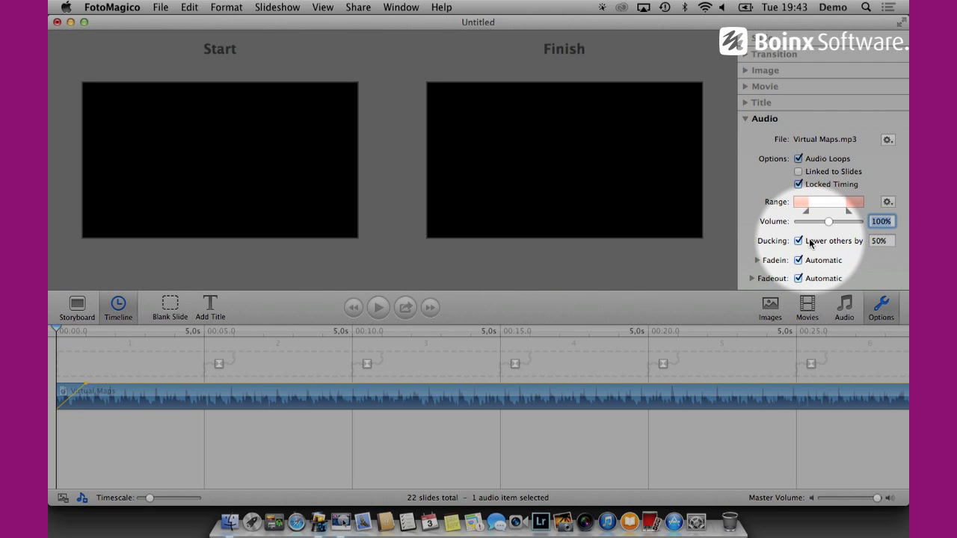
left_click(798, 240)
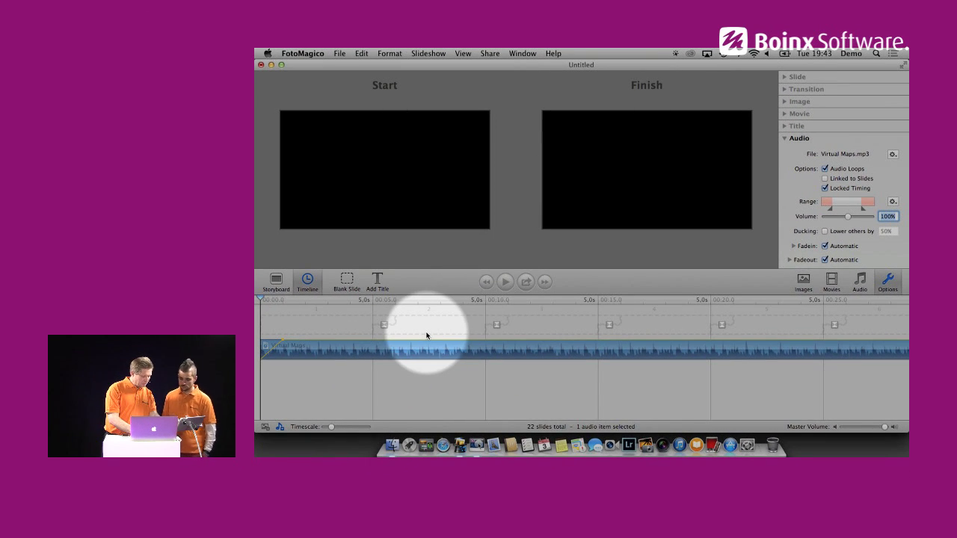
Slip the Virtual Maps music inside its audio clip on the timeline to shift which part plays
key("alt")
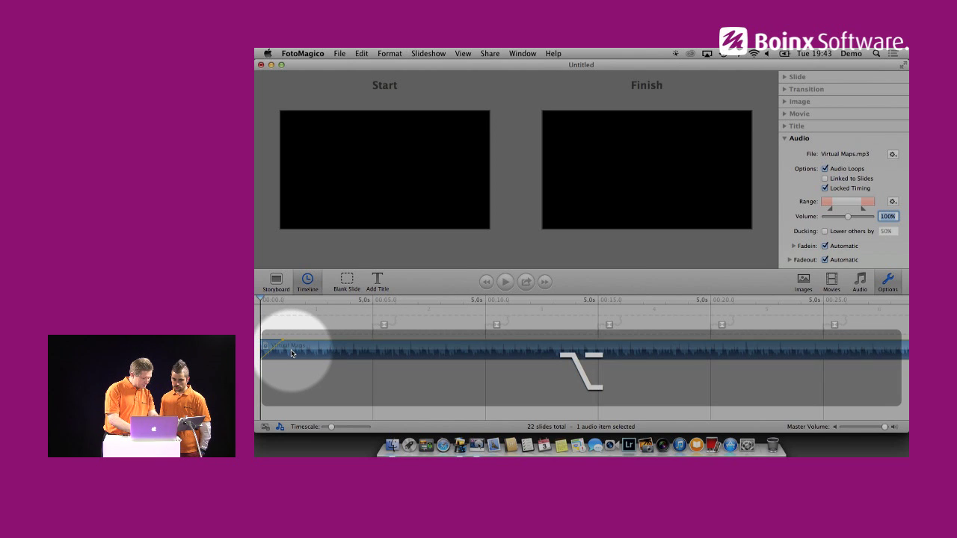
left_click_drag(292, 354, 422, 346)
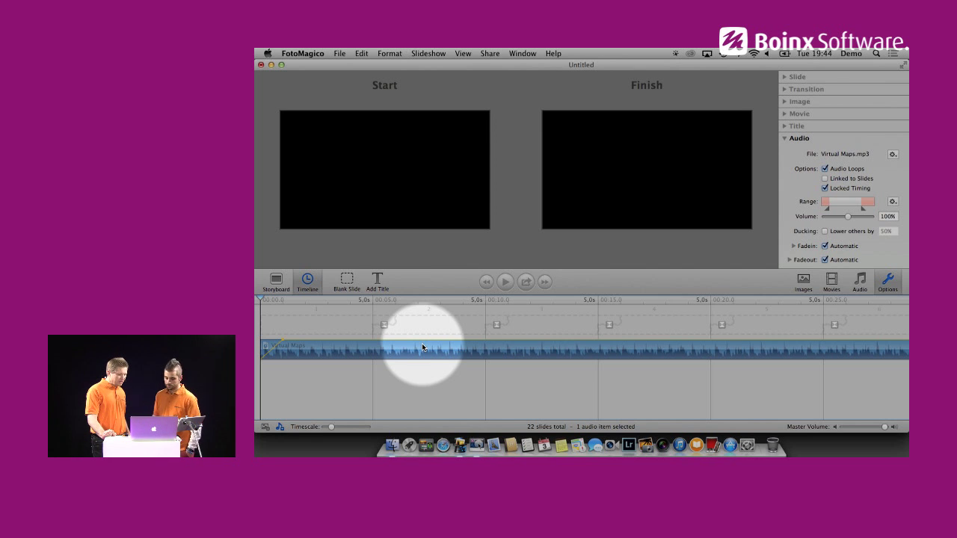
key("F1")
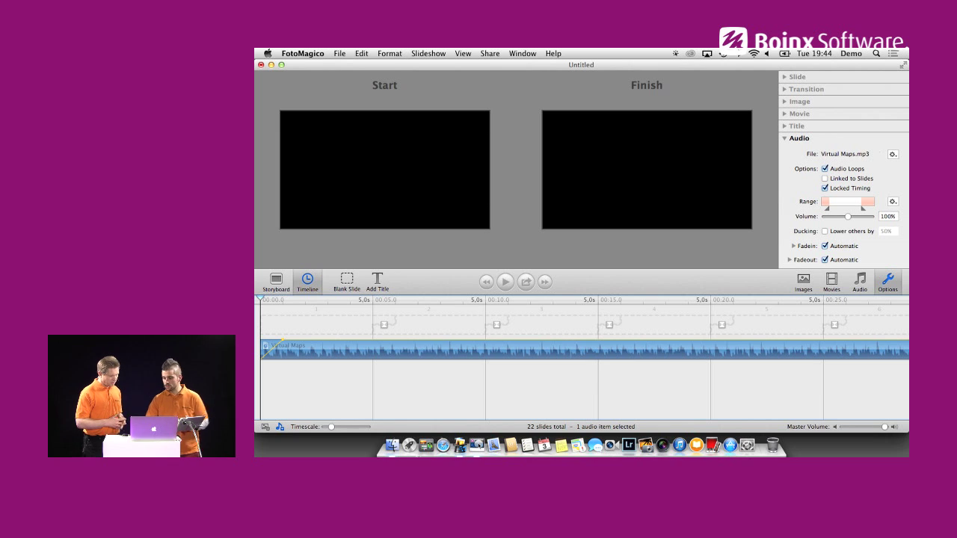
Add the movie 00019.mp4 from the Modern folder to the third slide, which starts at 10 s
left_click(832, 282)
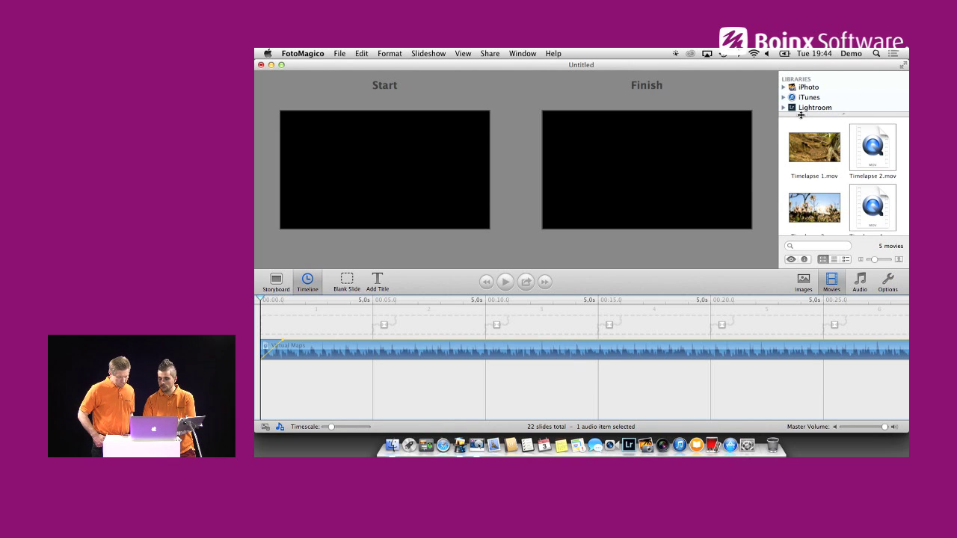
left_click_drag(805, 114, 801, 171)
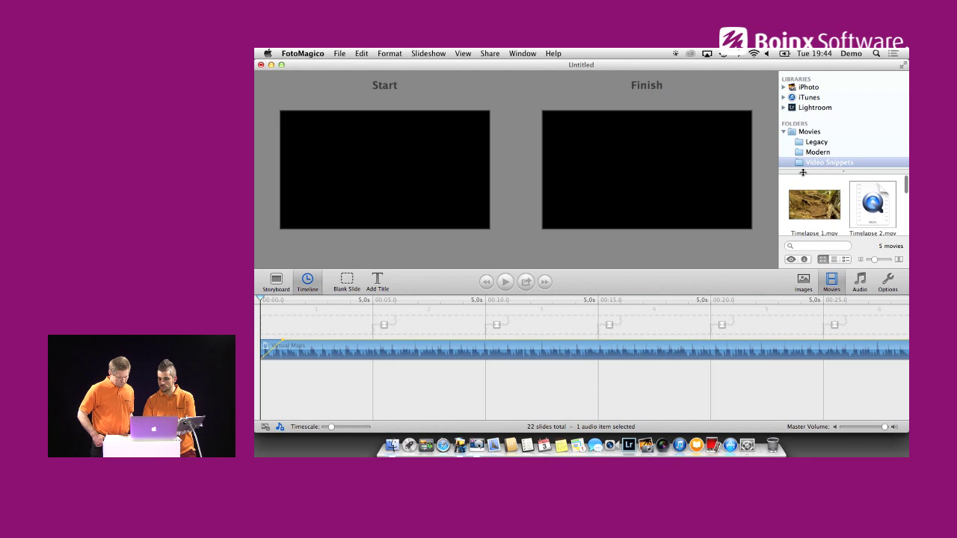
left_click(816, 153)
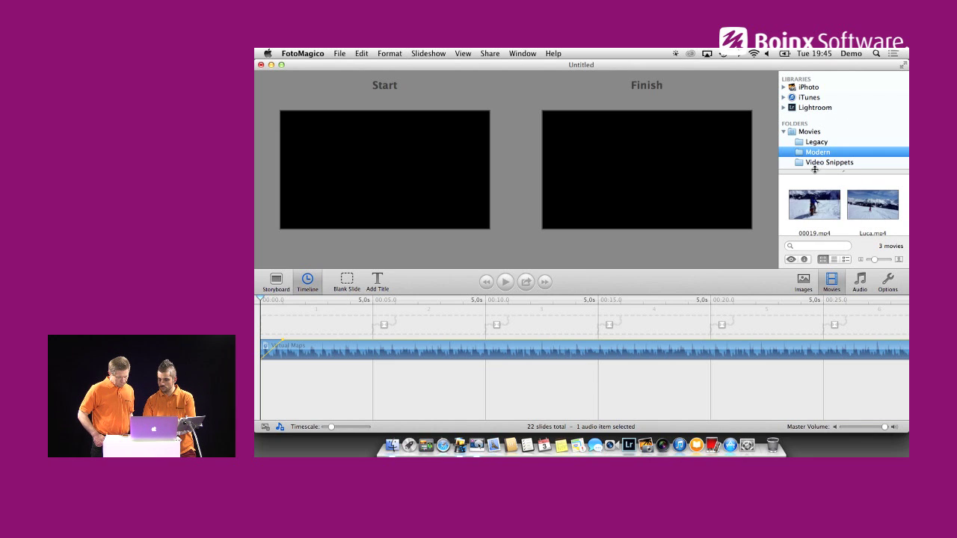
left_click_drag(817, 203, 551, 323)
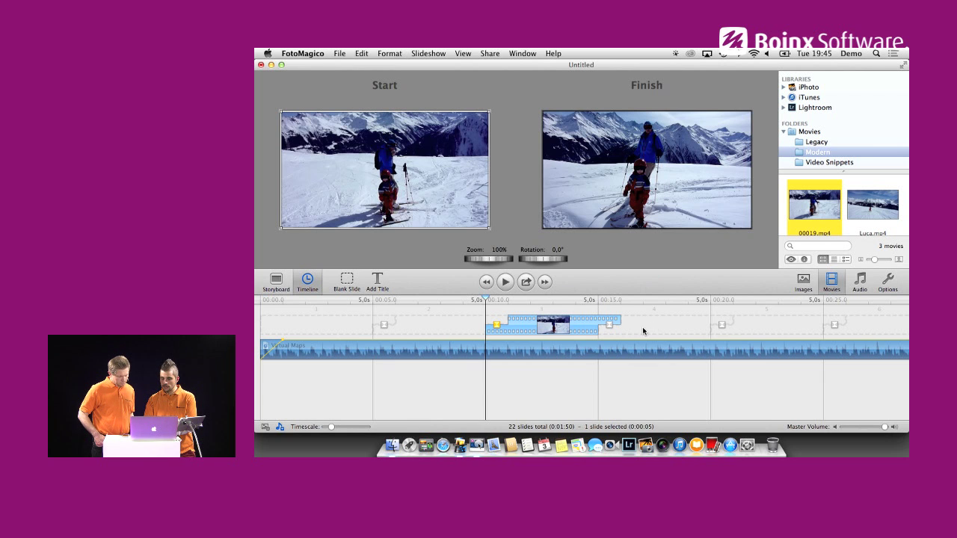
Turn on ducking for the Virtual Maps.mp3 audio item so it lowers others by 50%, and clear the selection
key("F1")
left_click(890, 281)
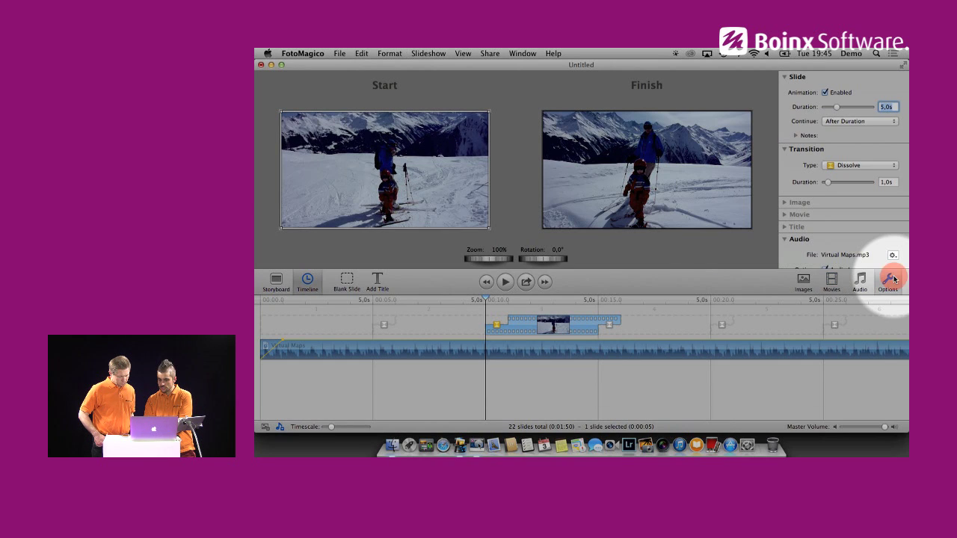
scroll(871, 250, "down", 3)
scroll(873, 254, "down", 2)
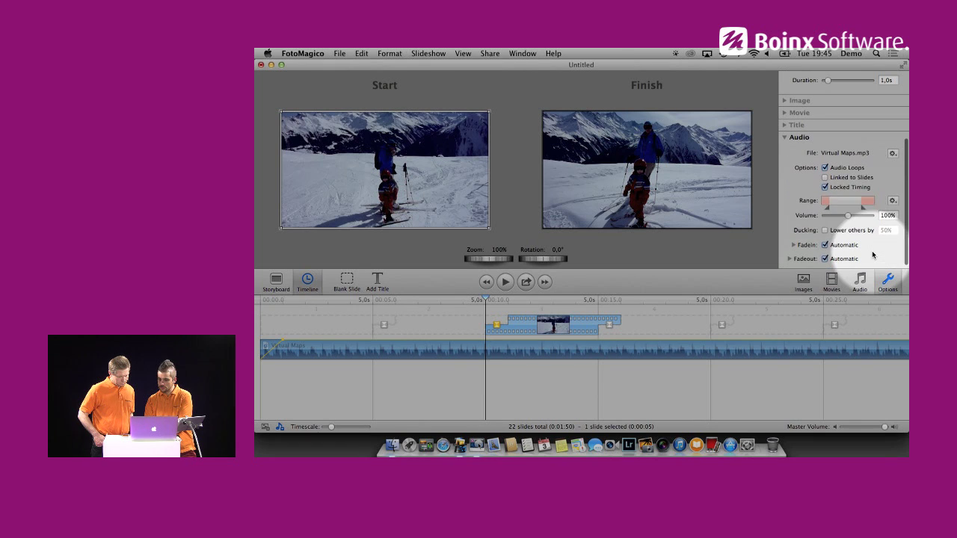
left_click(843, 231)
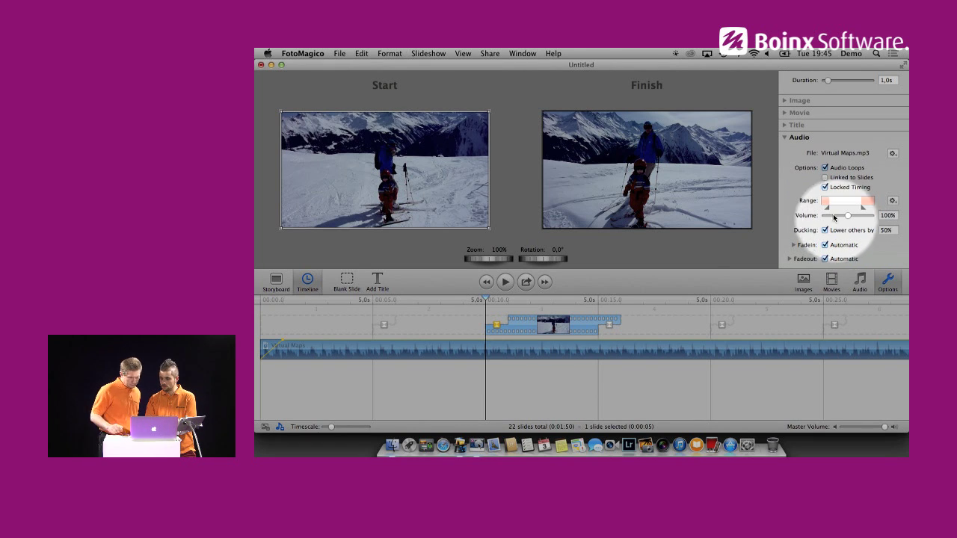
left_click(807, 213)
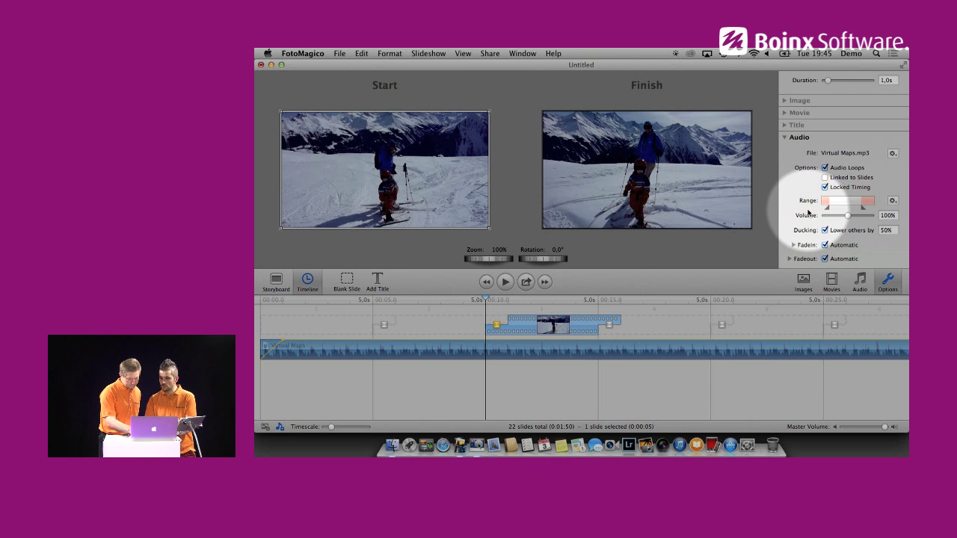
left_click(552, 404)
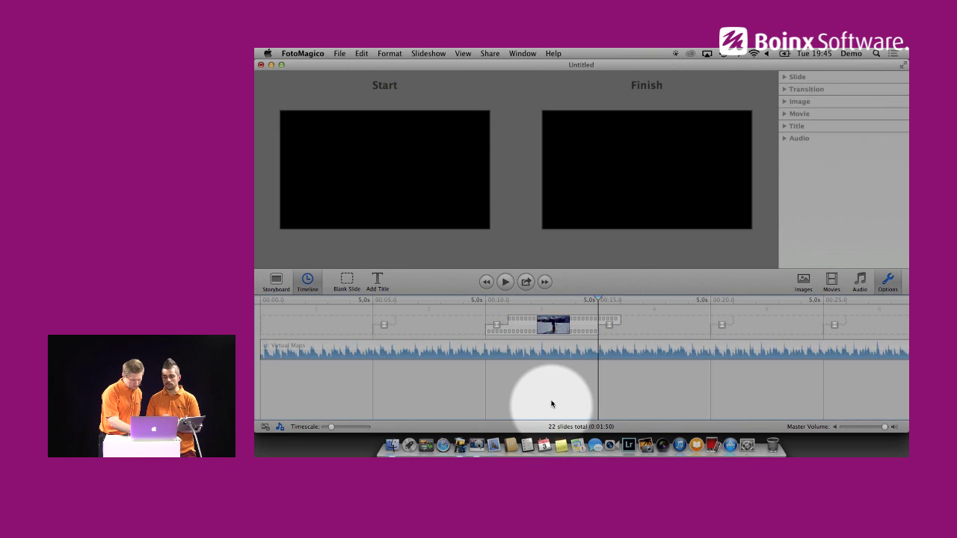
Turn on ducking for the 00019.mp4 movie on the third slide so it lowers others by 50%
left_click(557, 323)
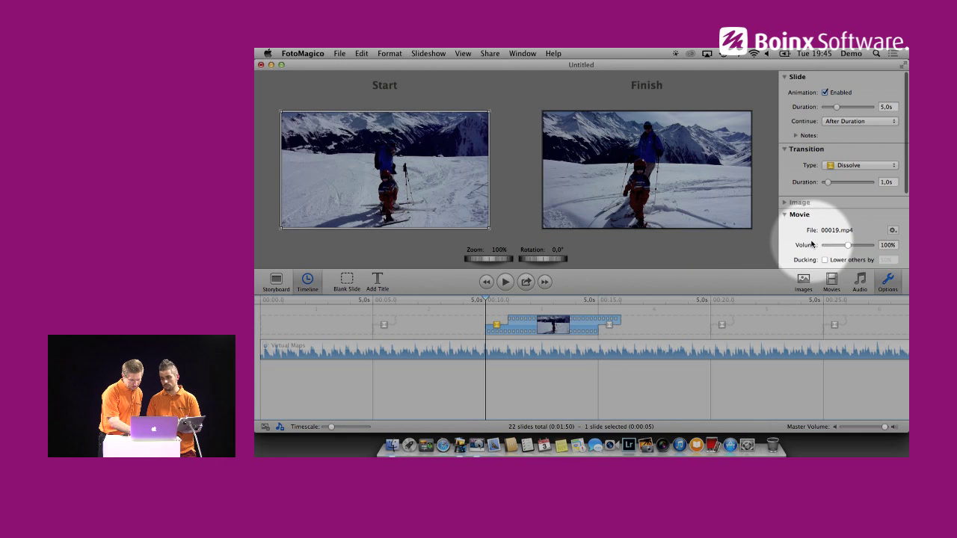
scroll(813, 243, "down", 2)
left_click(824, 239)
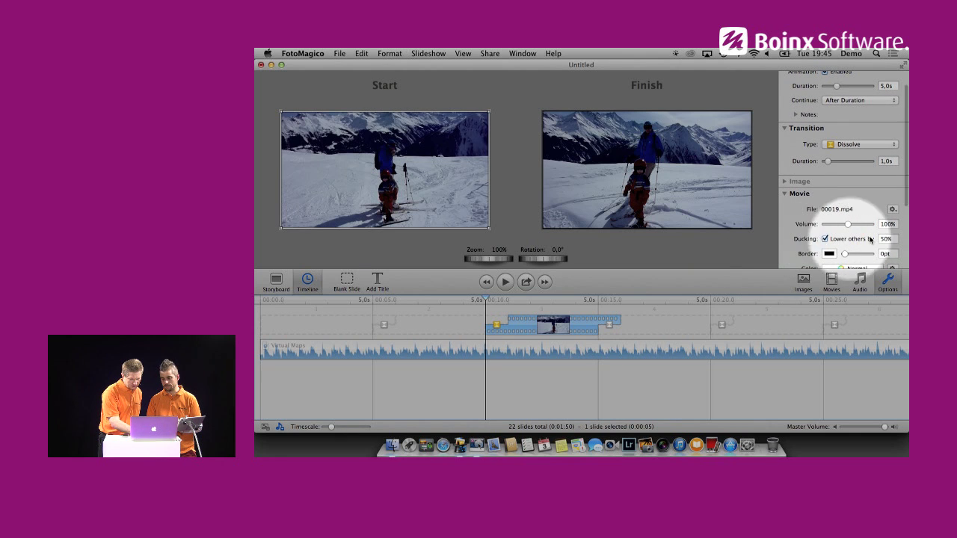
left_click(894, 240)
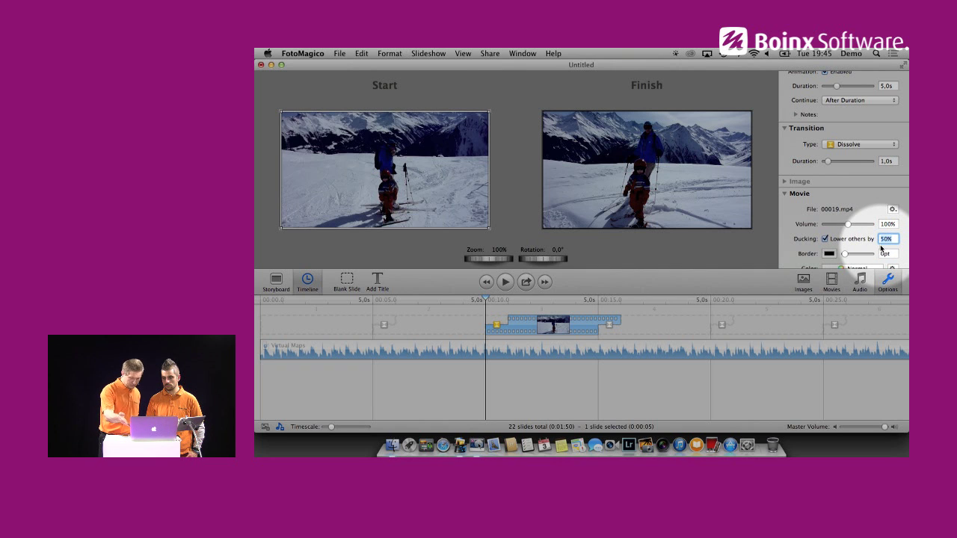
Turn off ducking for the Virtual Maps.mp3 audio item
left_click(755, 345)
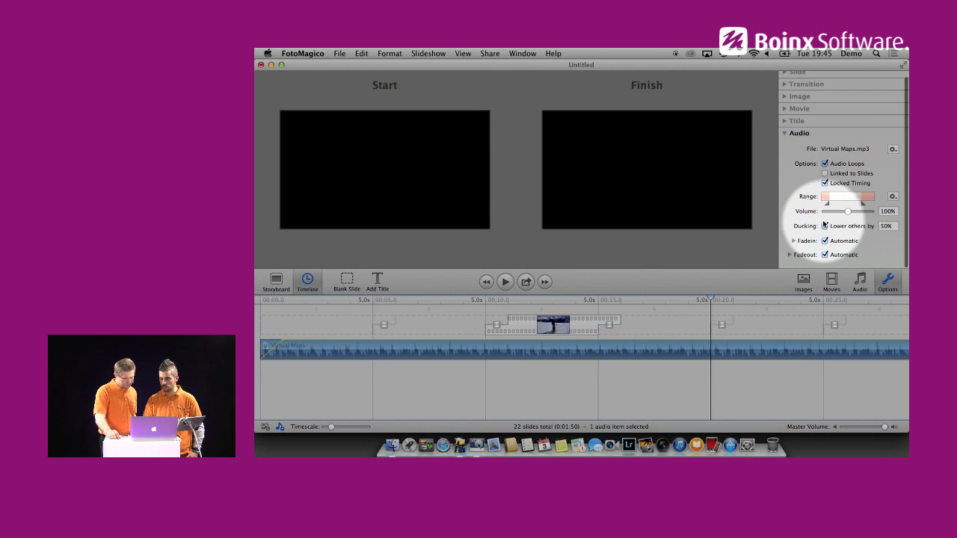
left_click(825, 226)
Raise the system volume and play the slideshow from the second slide until past the ski movie to check the ducking
left_click(554, 324)
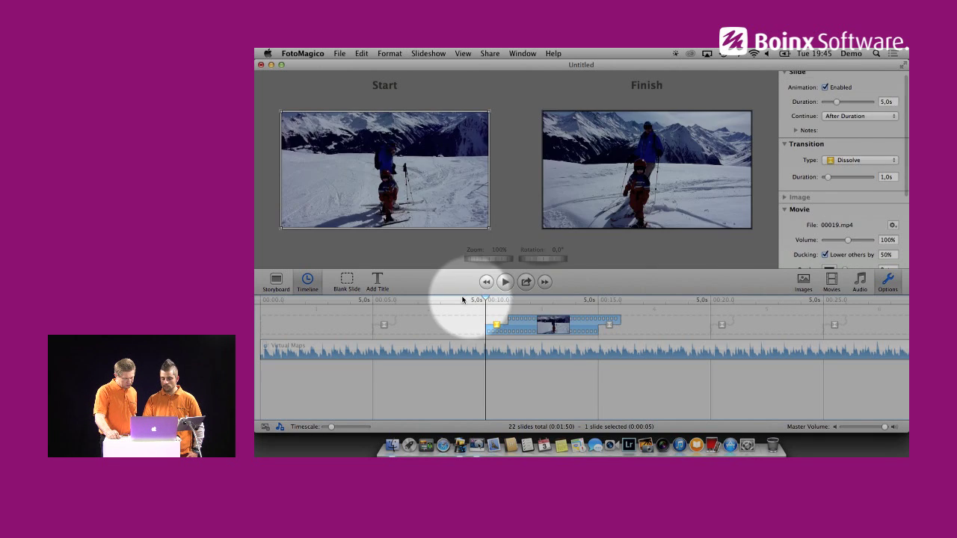
key("F12")
key("F12")
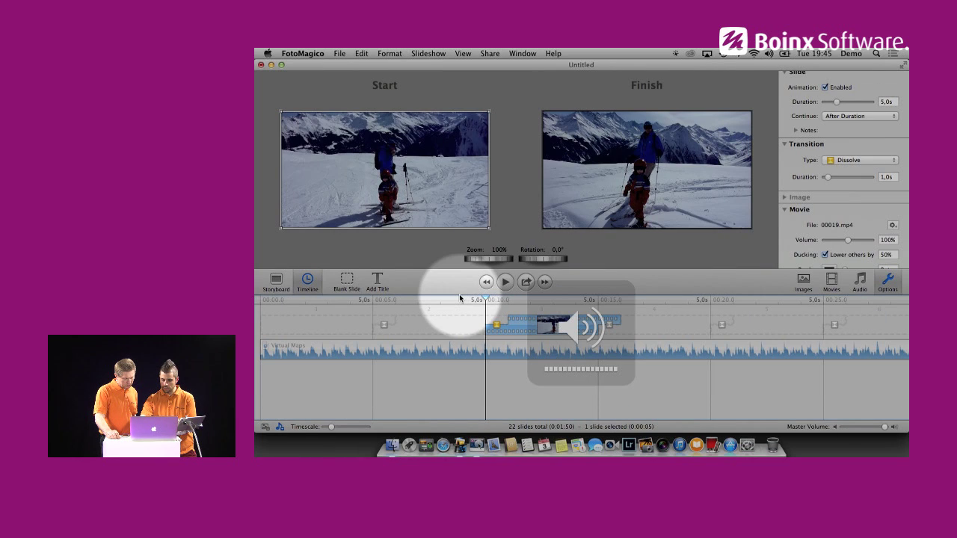
key("Left")
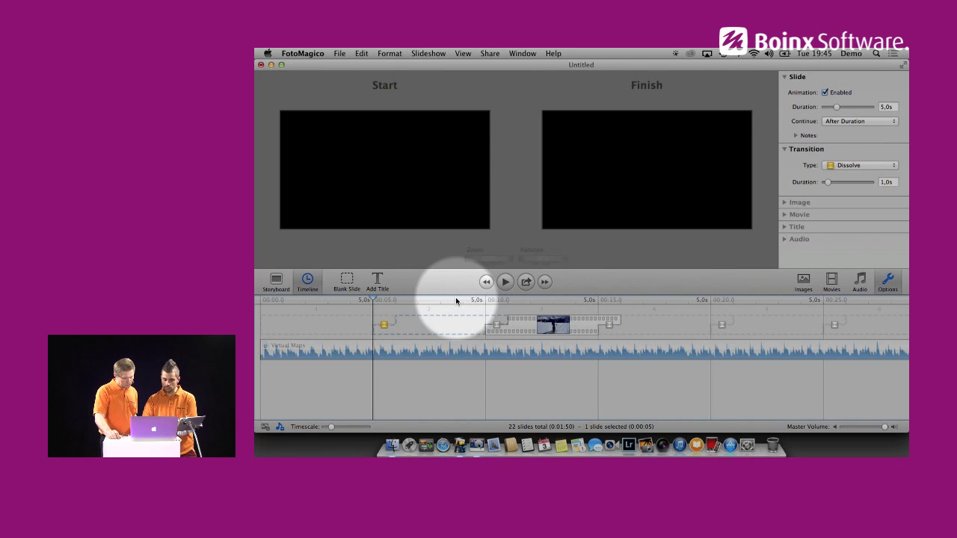
key("space")
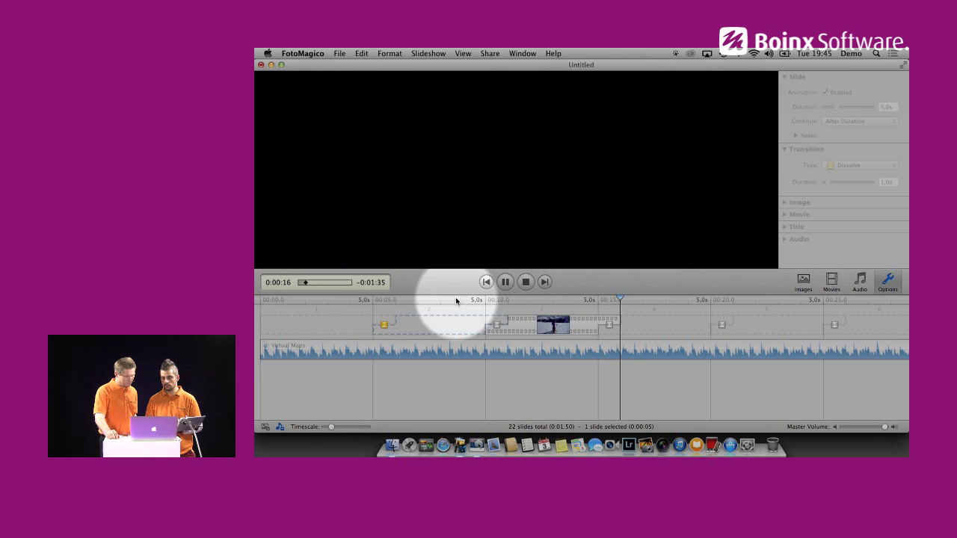
key("Escape")
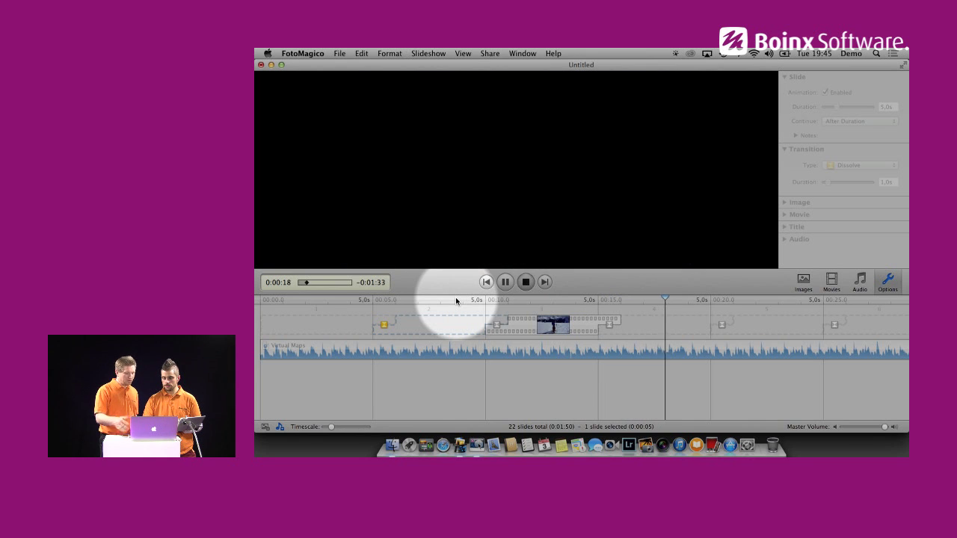
key("F1")
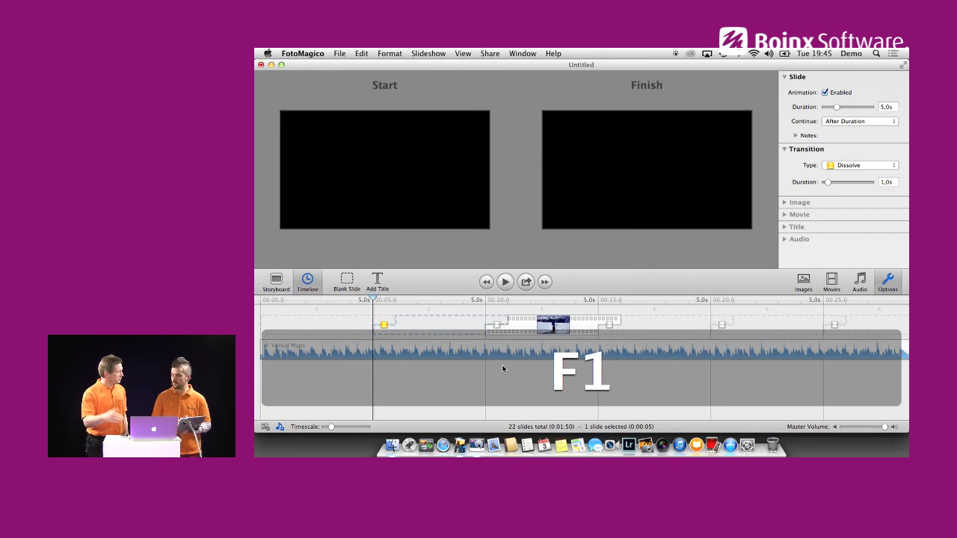
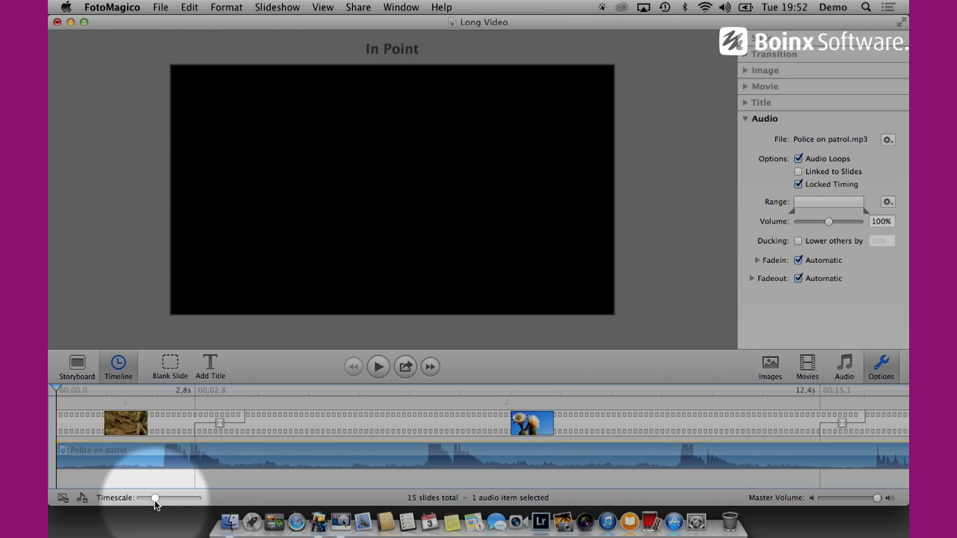
Enlarge the timescale and slip the Police on patrol audio inside its clip so its first loud burst falls near the slideshow's start
left_click_drag(155, 498, 214, 510)
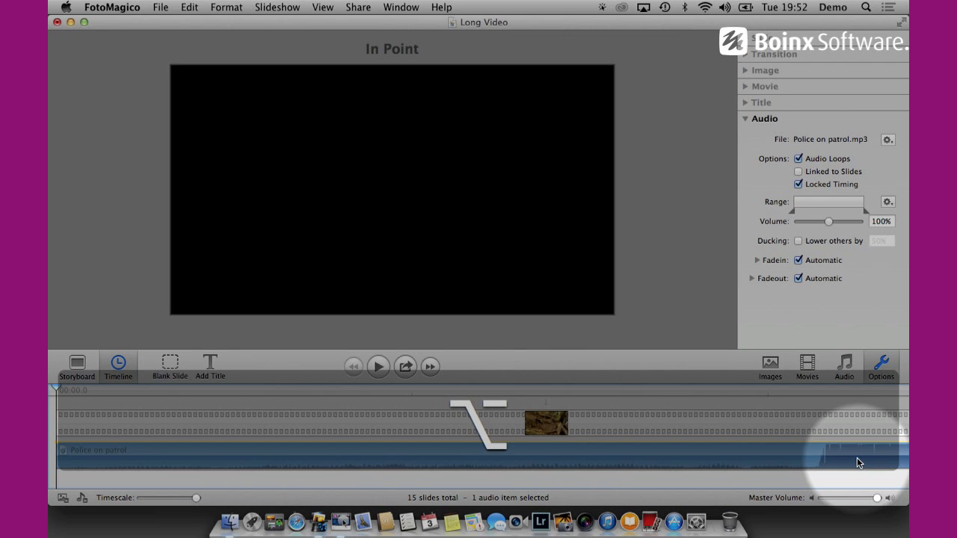
left_click(857, 461, "alt")
left_click_drag(857, 461, 96, 467)
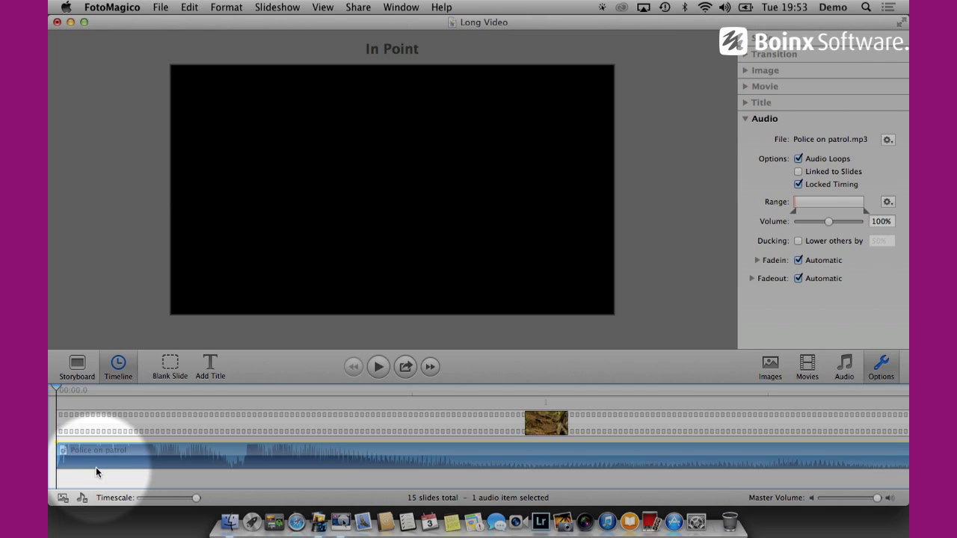
left_click_drag(96, 467, 116, 464)
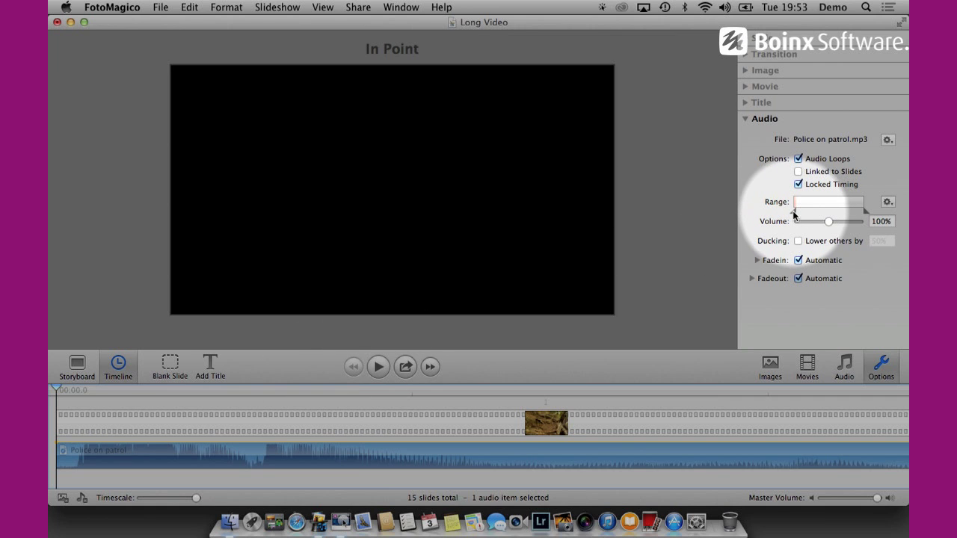
Fine-tune the In Point of the Police on patrol.mp3 audio range to 0:00:02.601
left_click(887, 202)
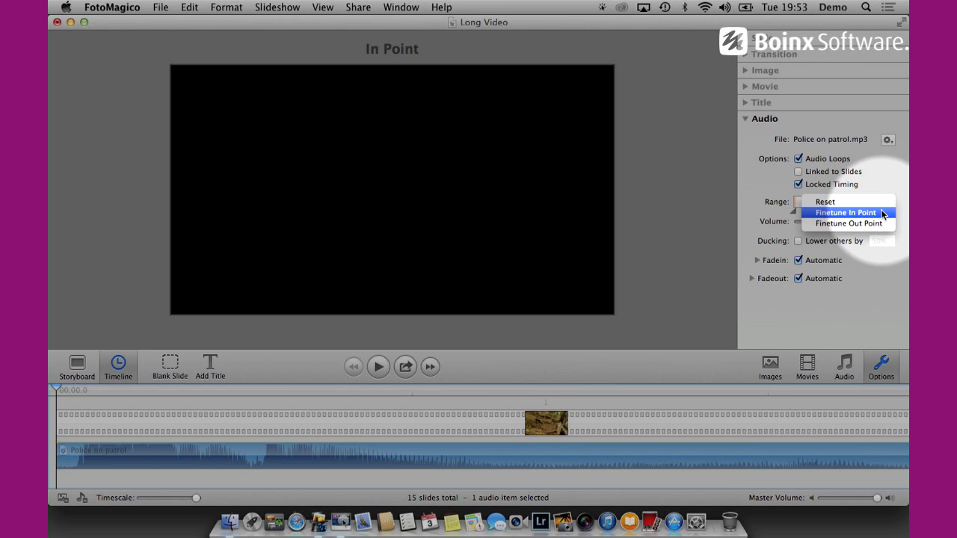
left_click(844, 213)
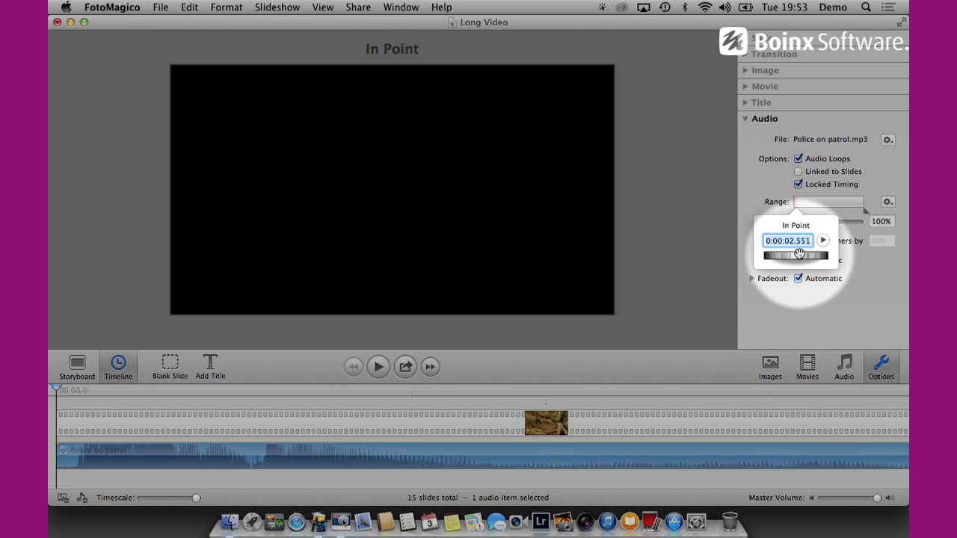
left_click_drag(797, 256, 814, 256)
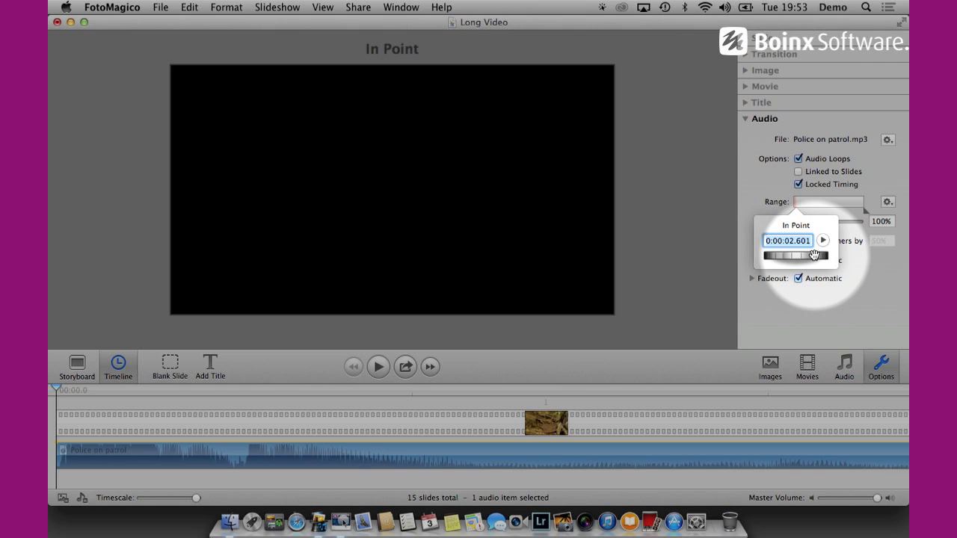
key("F1")
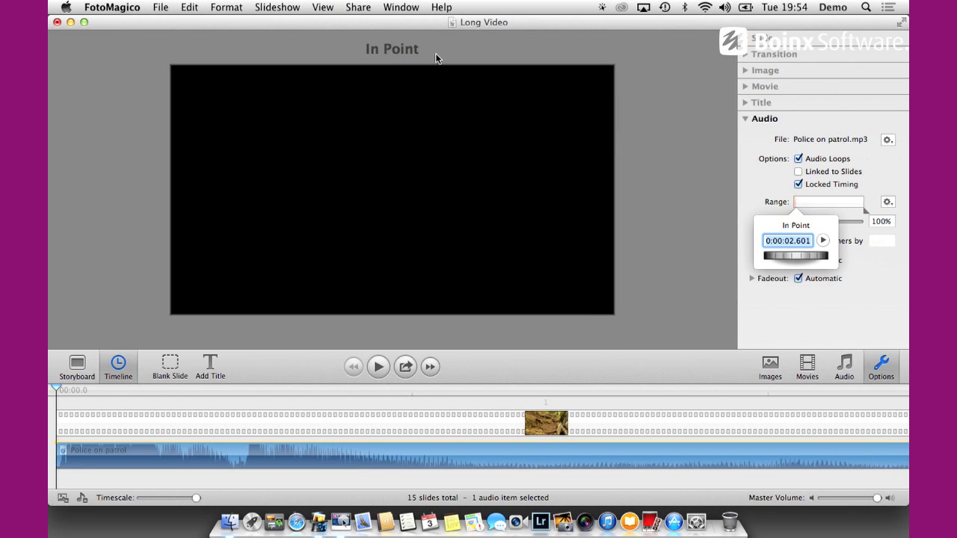
Open the demo slideshow and find its People/Portrait chapter on the timeline
left_click(91, 6)
mouse_move(160, 8)
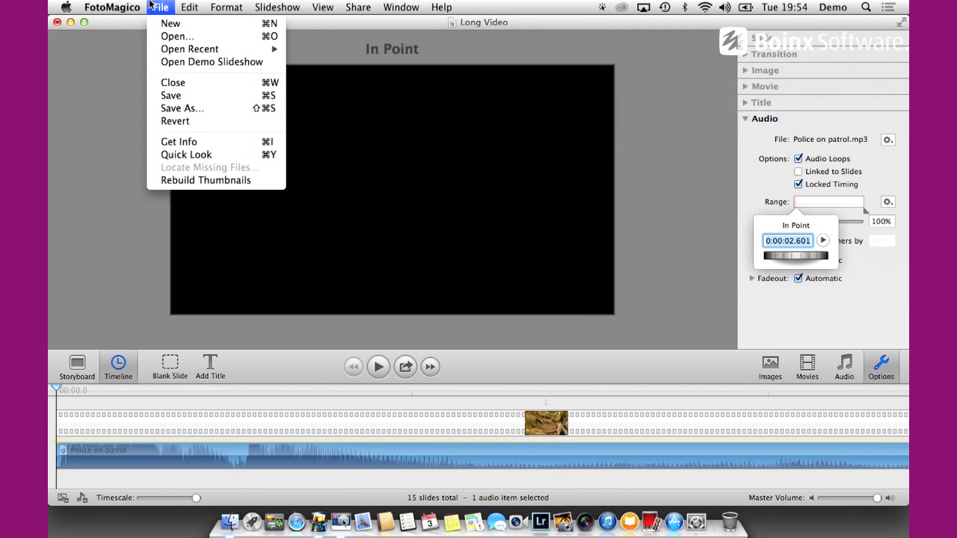
left_click(185, 62)
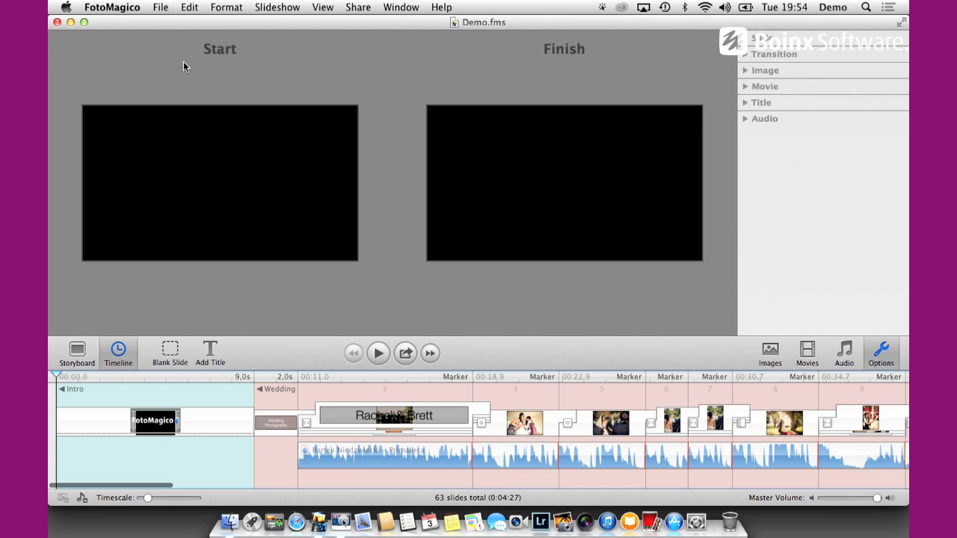
scroll(566, 453, "right", 15)
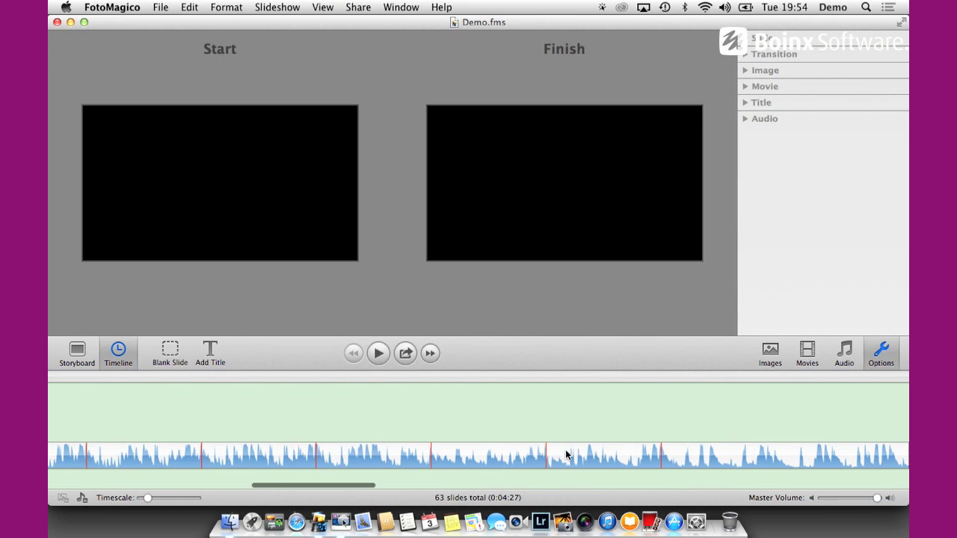
scroll(566, 454, "right", 15)
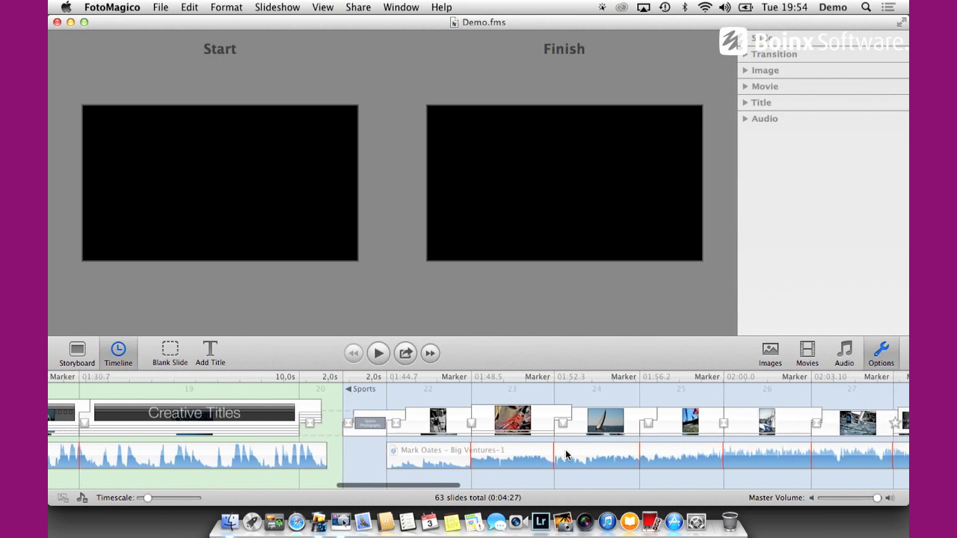
scroll(566, 454, "right", 10)
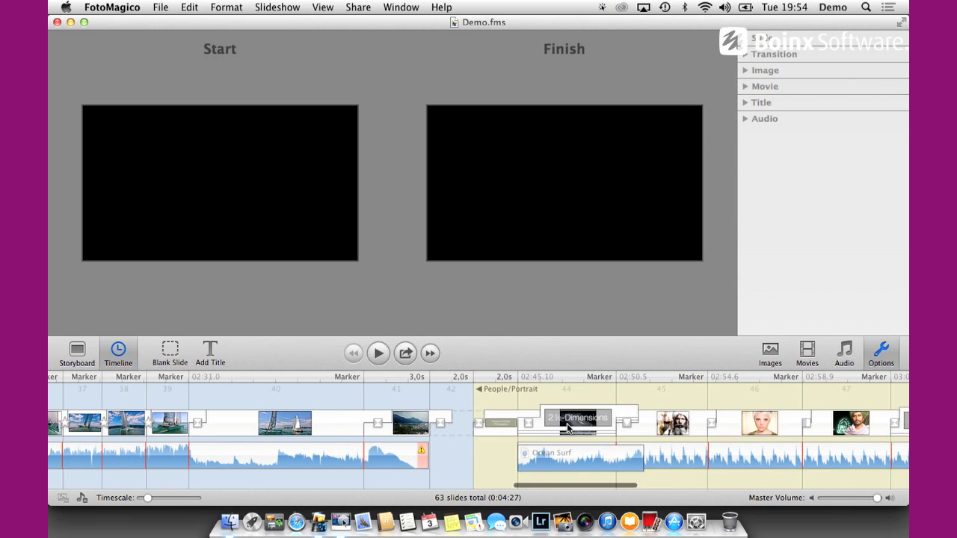
Select the 2½-Dimensions slide and reposition the surfer layer against its background in the Start view
left_click(567, 427)
left_click_drag(567, 428, 456, 260)
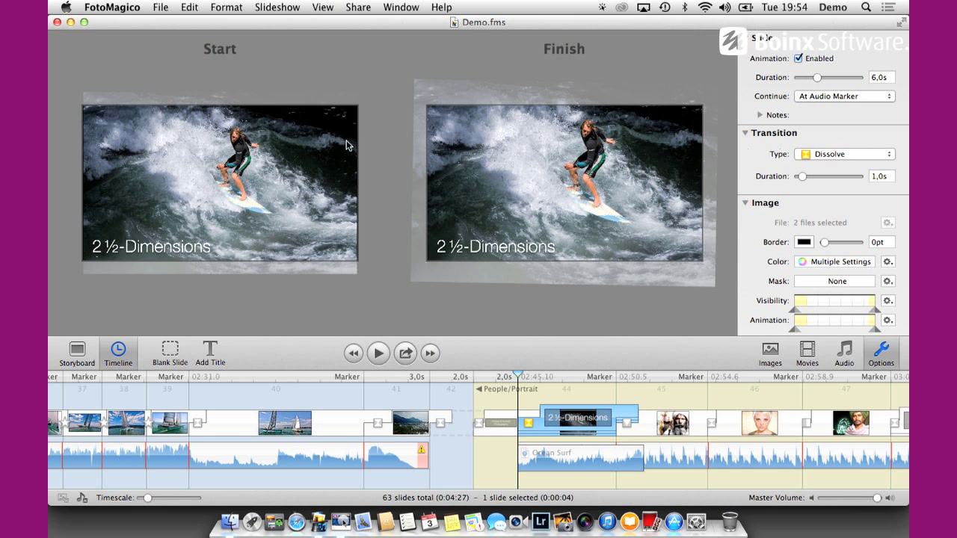
left_click_drag(244, 168, 228, 142)
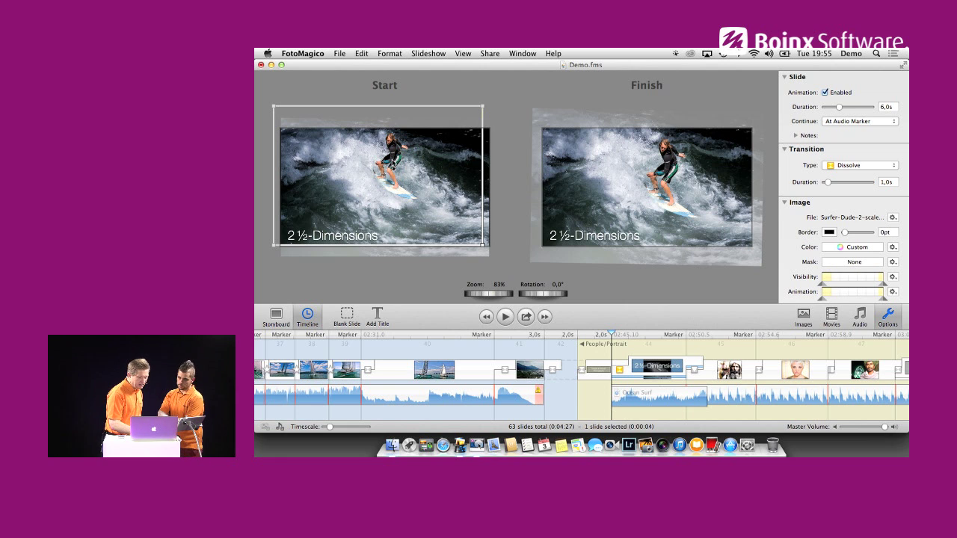
mouse_move(384, 164)
left_mouse_down()
mouse_move(528, 86)
mouse_move(479, 52)
mouse_move(418, 164)
mouse_move(382, 174)
mouse_move(394, 180)
left_mouse_up()
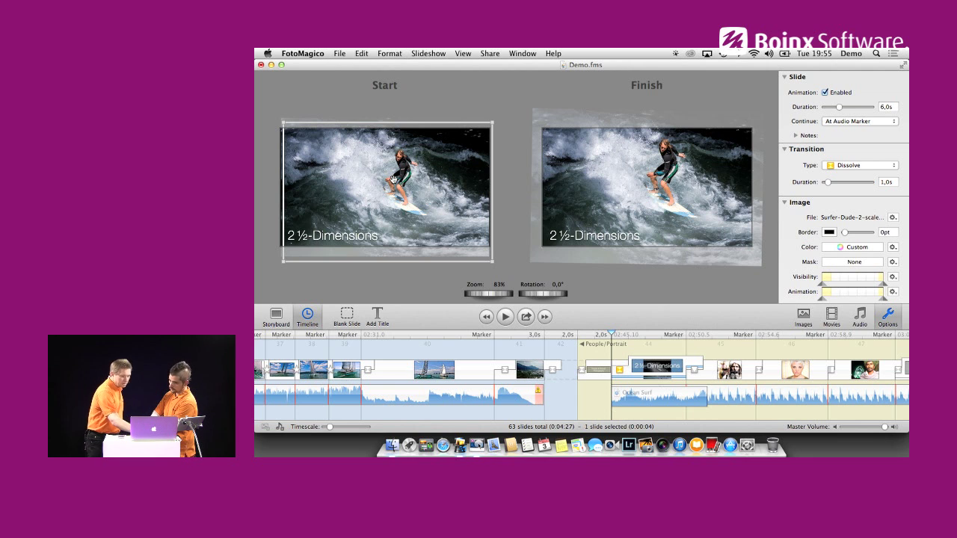
left_click_drag(394, 179, 402, 169)
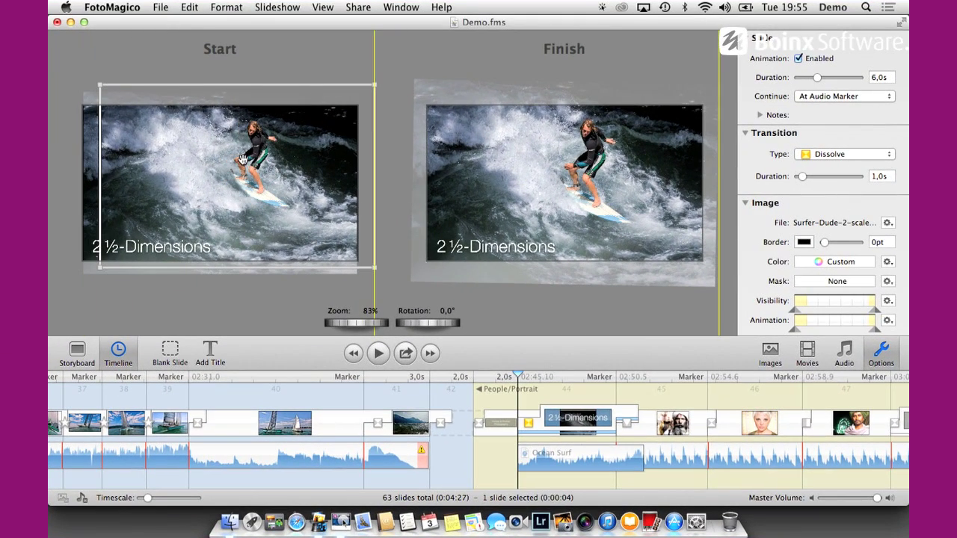
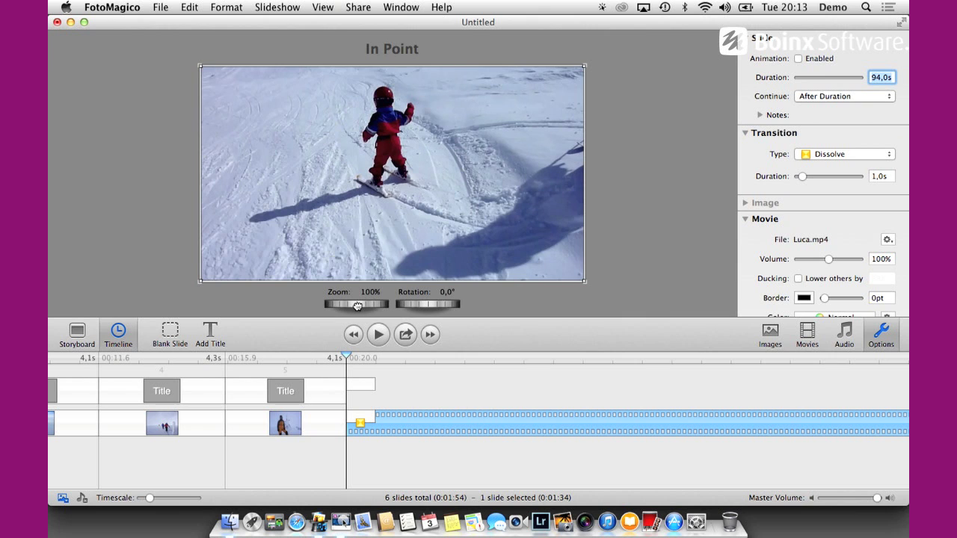
Try enlarging the Luca.mp4 movie to 136% zoom and shifting it in the frame, and return it to 100%
left_click_drag(359, 305, 381, 305)
left_click_drag(417, 187, 419, 204)
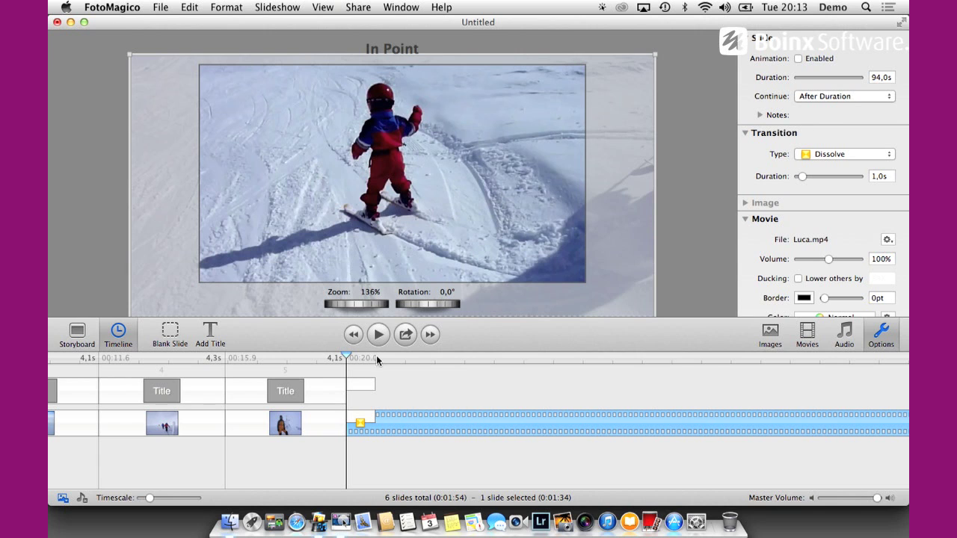
left_click_drag(356, 303, 335, 301)
left_click_drag(339, 163, 337, 132)
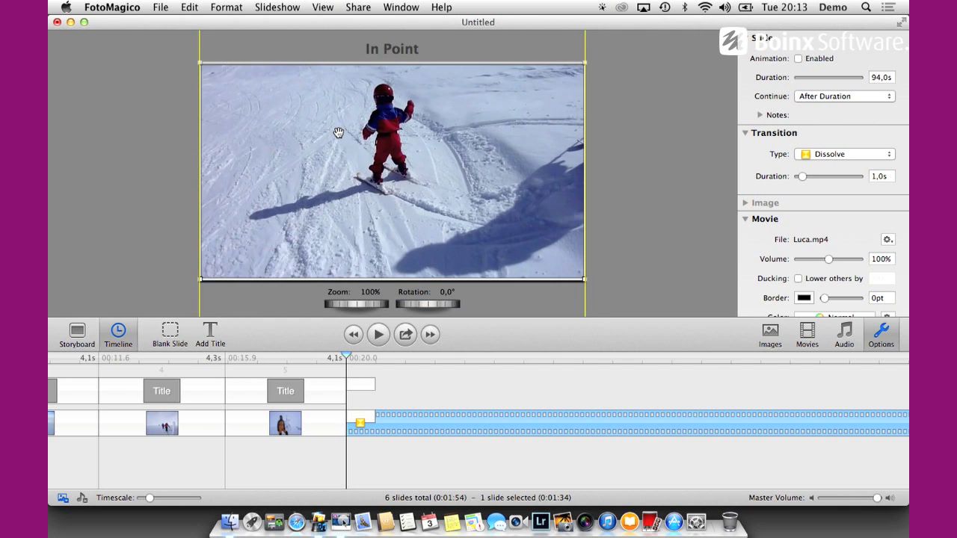
Trim the Luca.mp4 movie's range by cutting a section from its beginning and a shorter one from its end
scroll(787, 192, "down", 2)
scroll(787, 194, "down", 5)
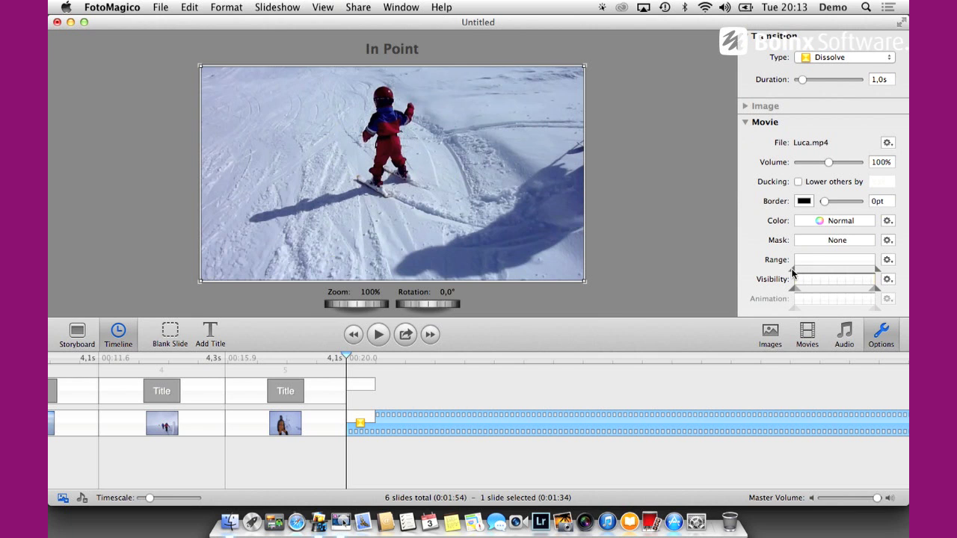
left_click_drag(793, 274, 806, 273)
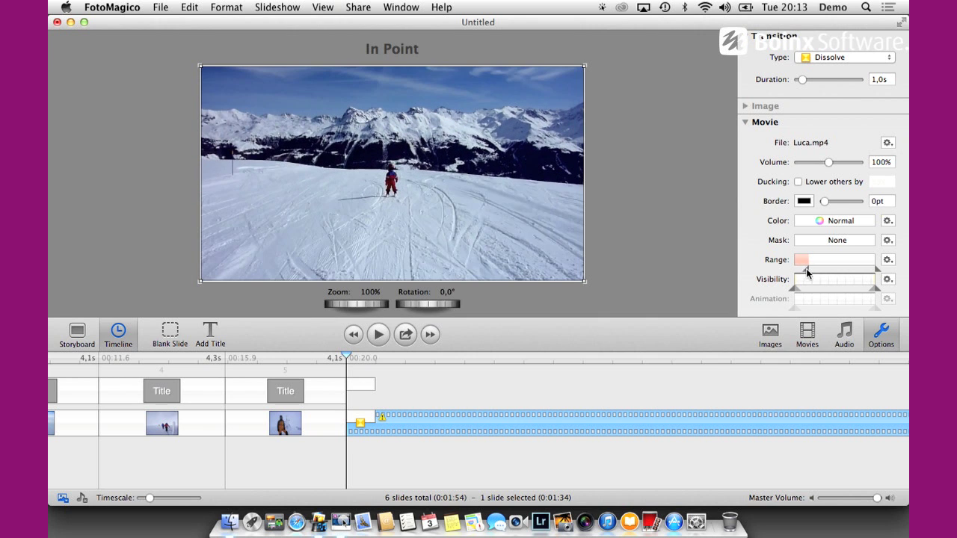
left_click_drag(876, 270, 868, 268)
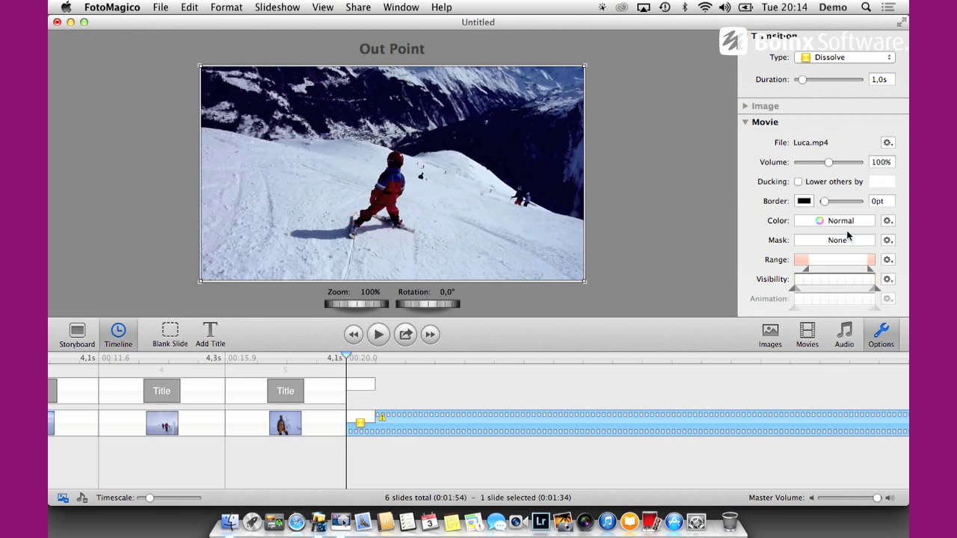
Apply a Rectangle mask to the Luca.mp4 movie
key("F1")
left_click(888, 241)
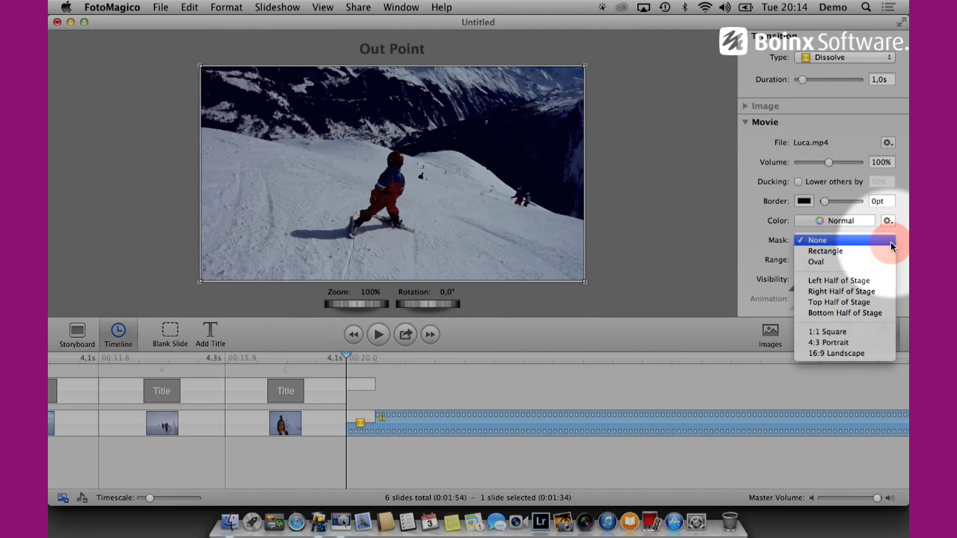
left_click(860, 252)
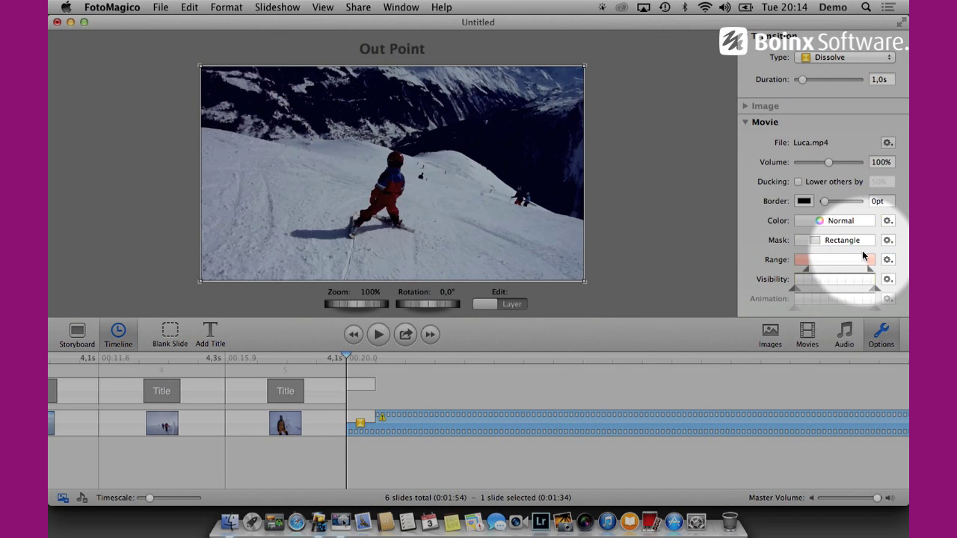
Try narrowing the mask from its right edge and shifting the movie left inside it, and undo both changes
left_click(492, 303)
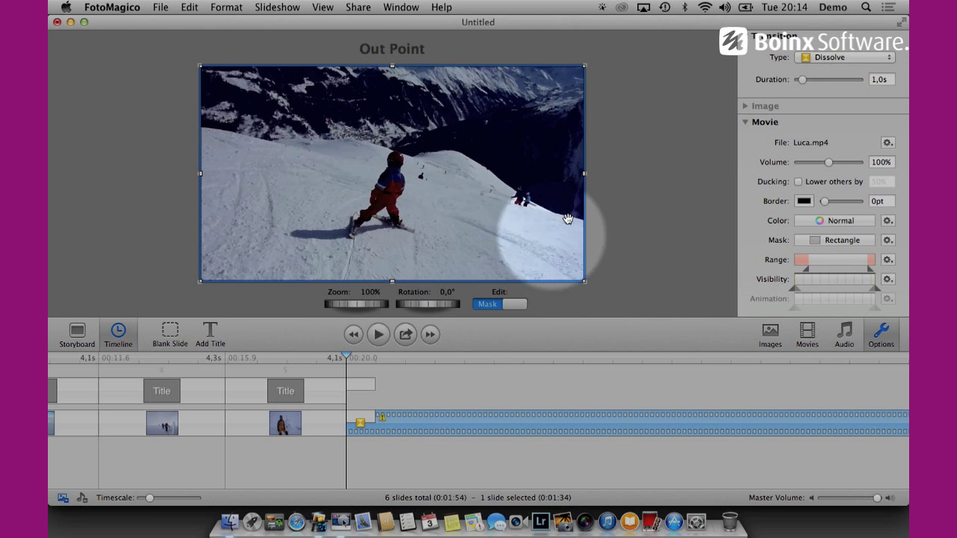
left_click_drag(580, 169, 447, 169)
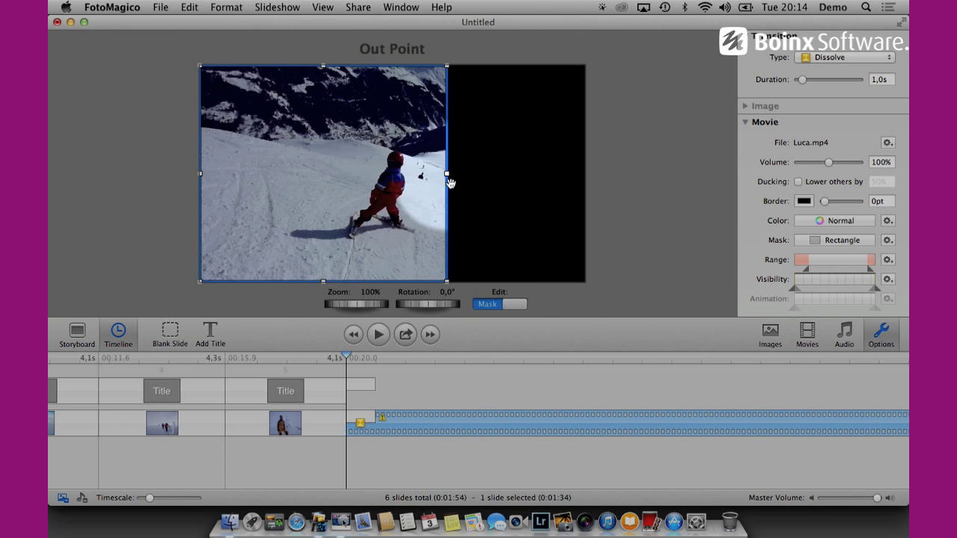
left_click(498, 302)
left_click_drag(385, 206, 338, 225)
left_click(376, 167)
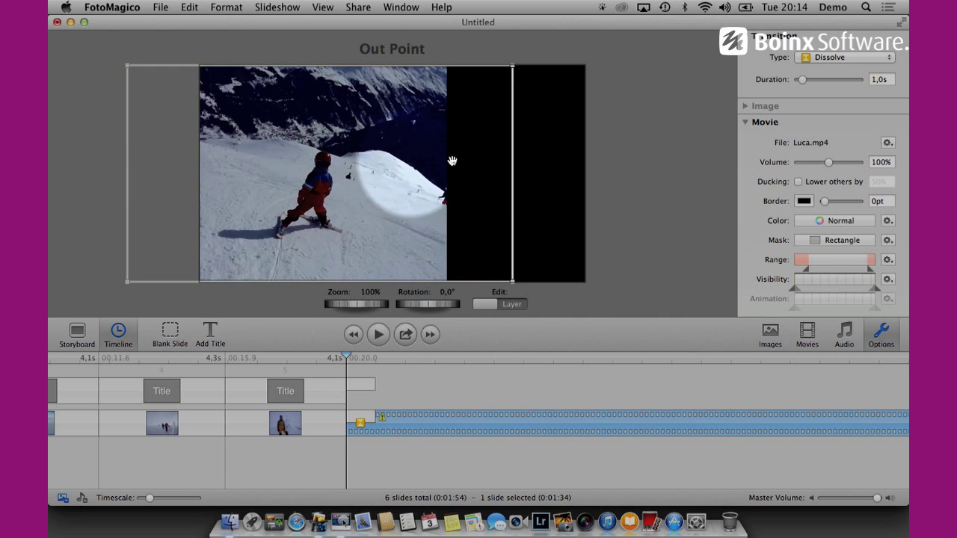
left_click(619, 177)
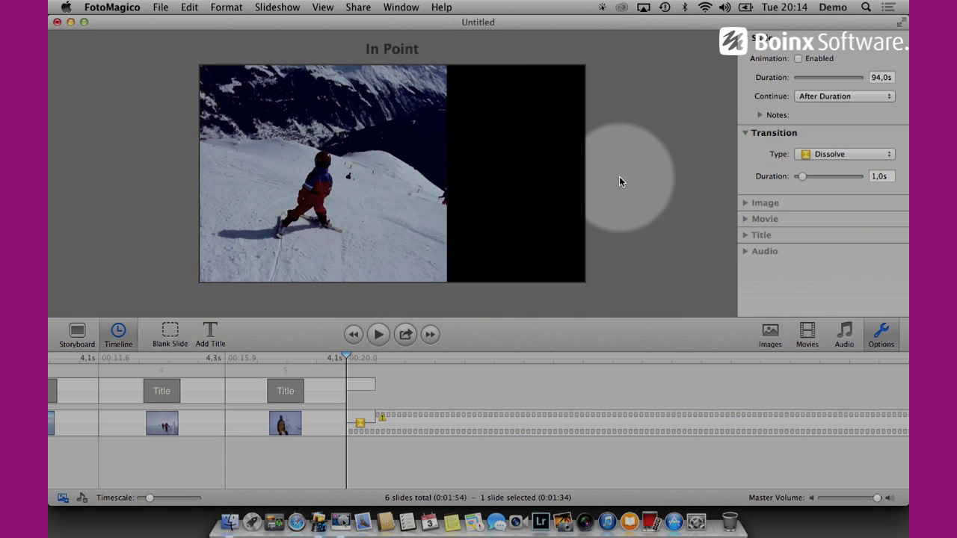
key("F1")
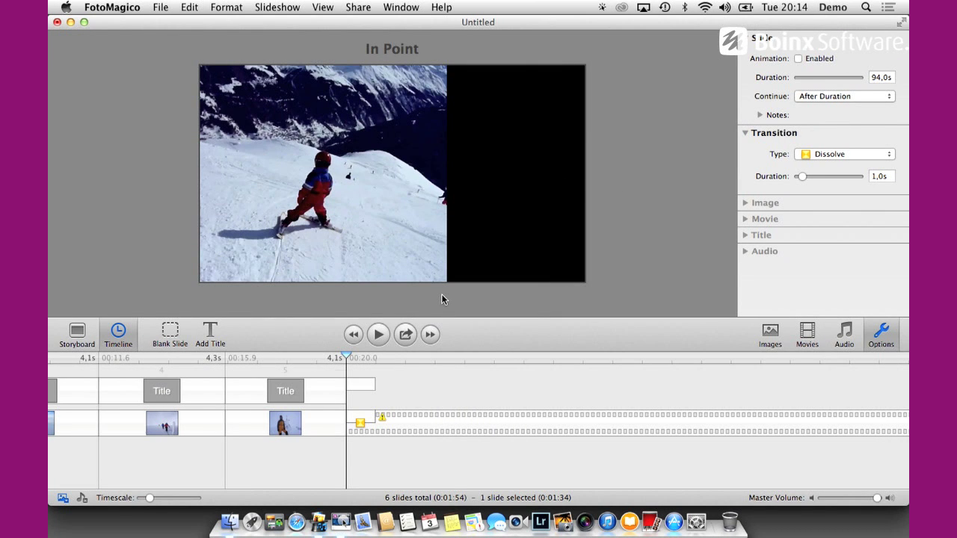
key("super+z")
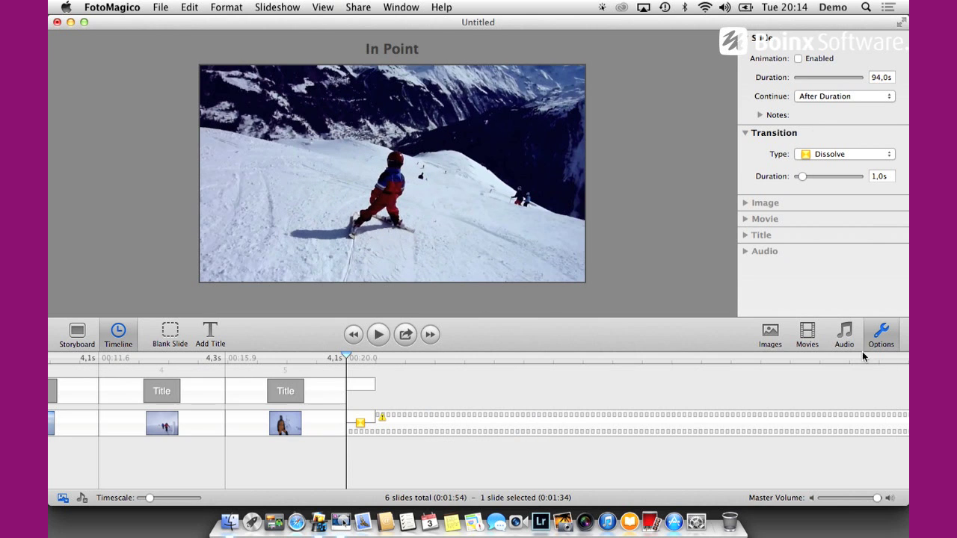
Enable animation for the Luca.mp4 slide and set the movie's zoom to 126%
left_click(814, 59)
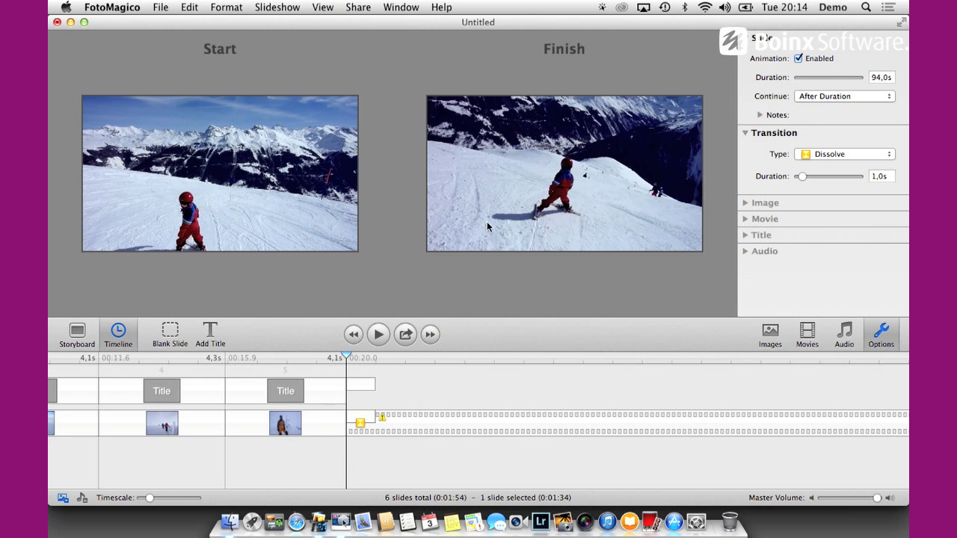
left_click(212, 125)
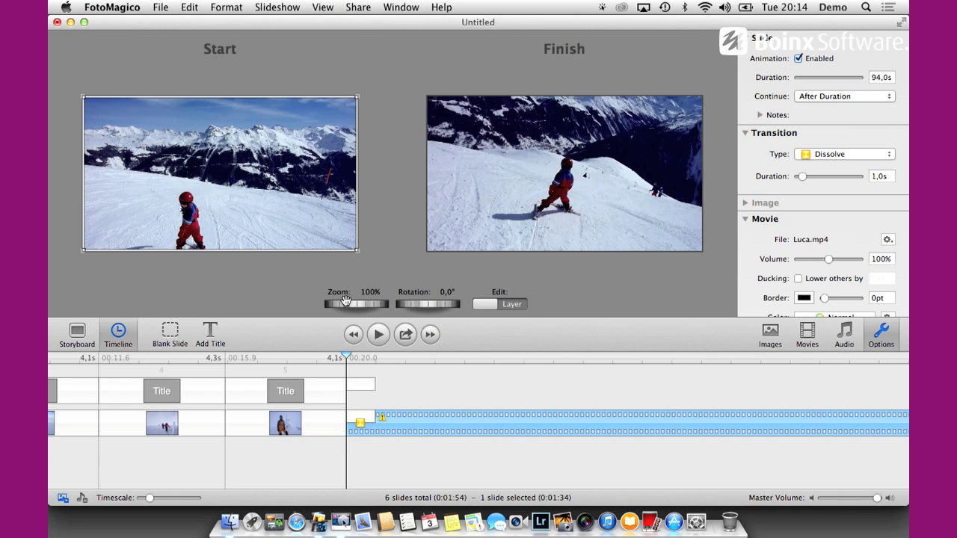
left_click_drag(346, 300, 388, 304)
Shift the enlarged movie to the right in the Start view and to the left in the Finish view
left_click(507, 189)
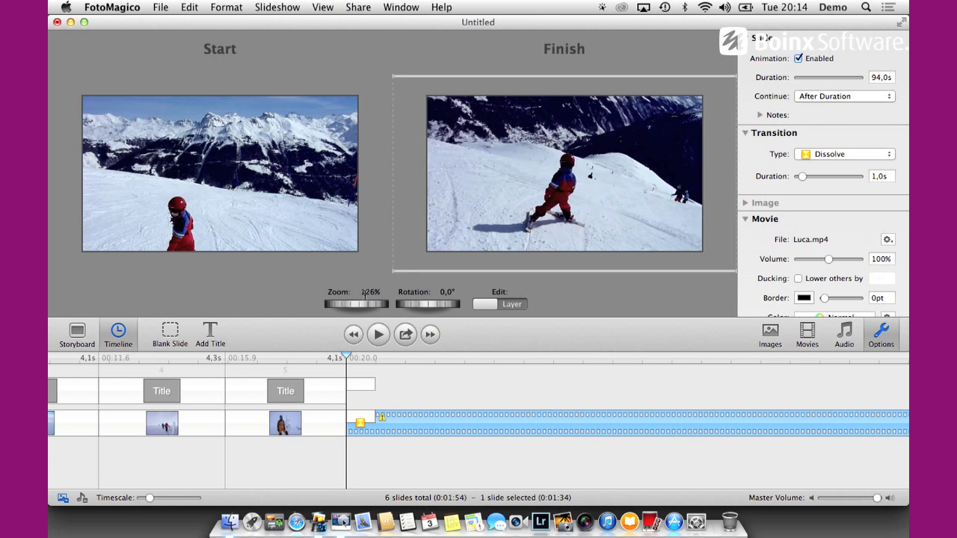
left_click_drag(241, 209, 278, 210)
mouse_move(465, 179)
left_mouse_down()
mouse_move(501, 193)
mouse_move(468, 195)
left_mouse_up()
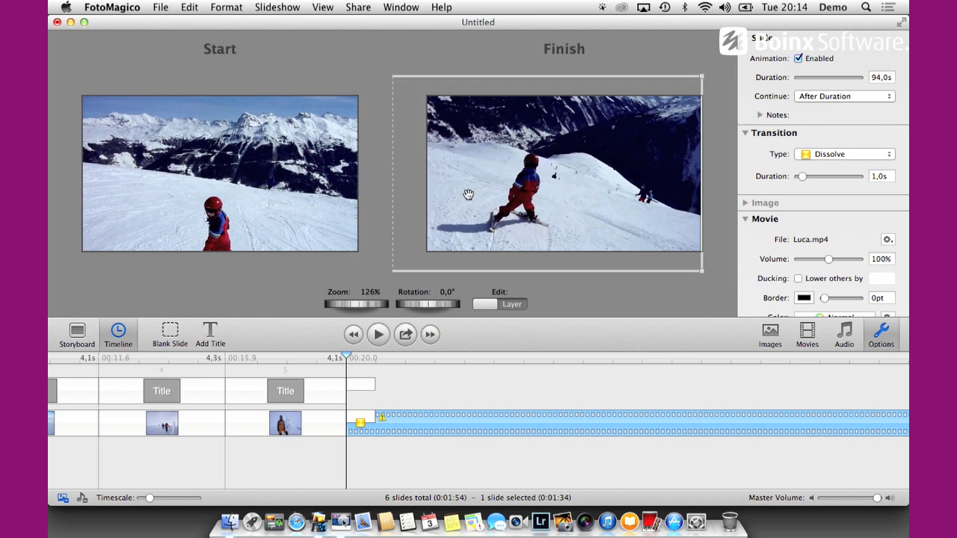
Play the animated ski movie slide with the system sound muted to check the camera motion, and stop playback
key("space")
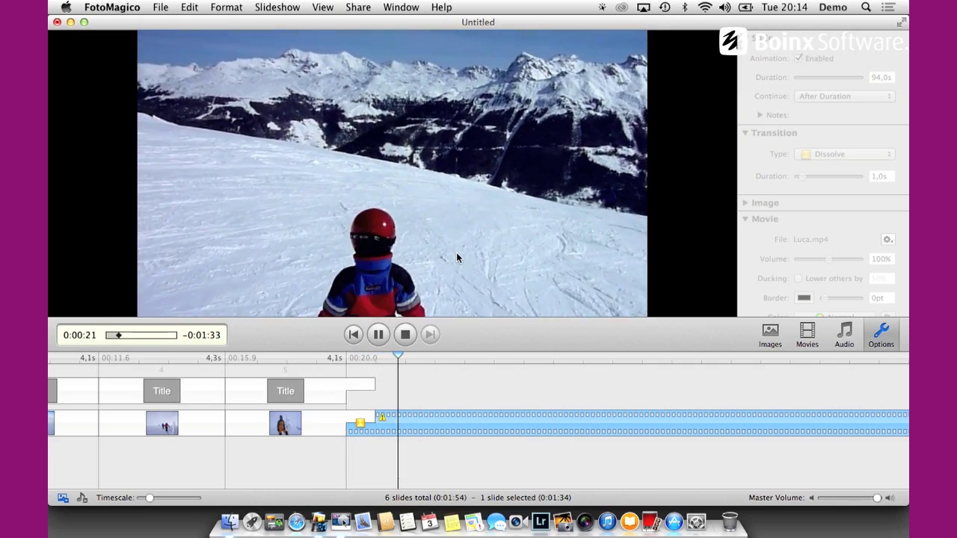
key("XF86AudioMute")
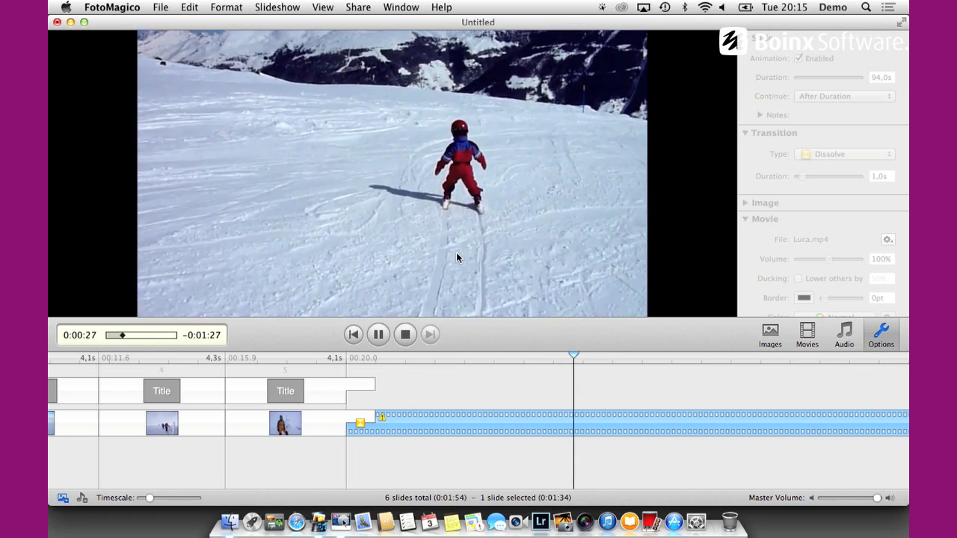
key("Escape")
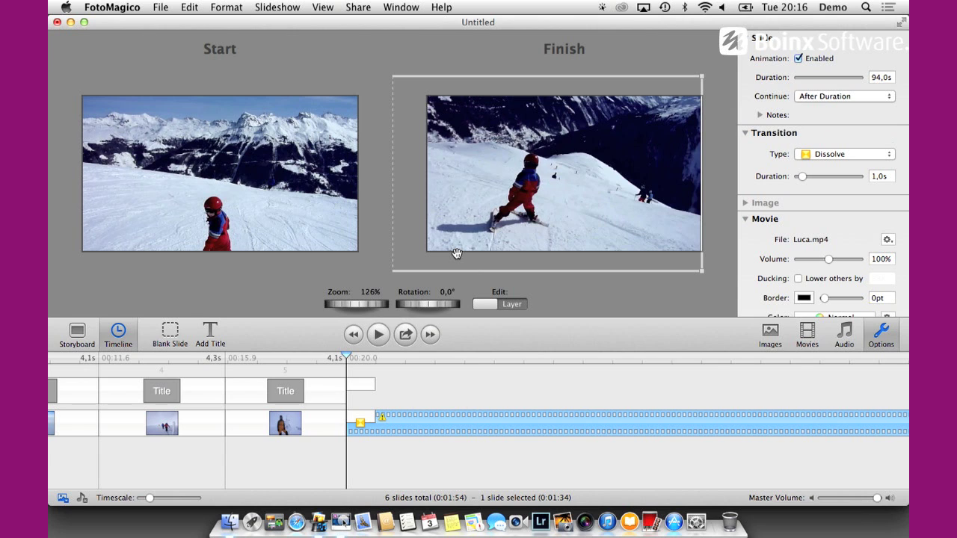
Open the slideshow's sharing and export options
left_click(411, 338)
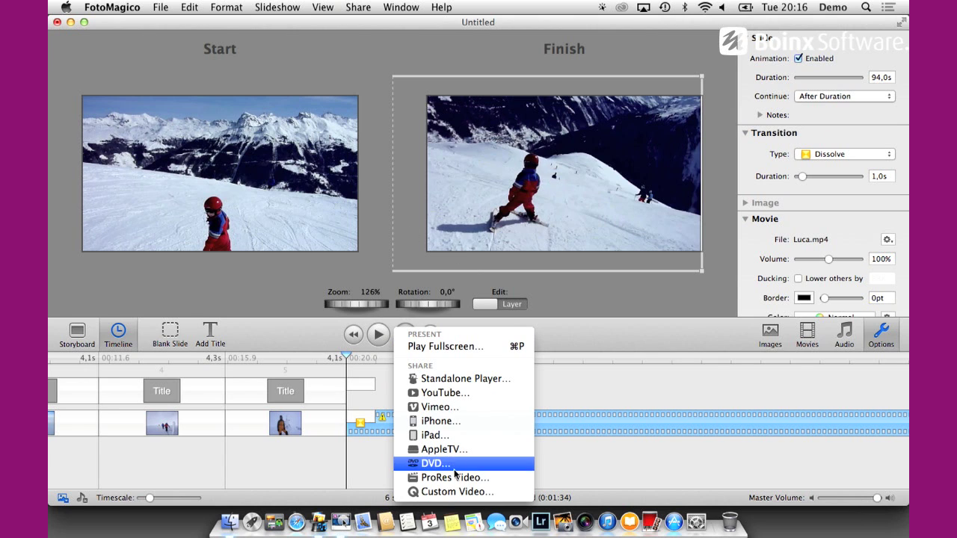